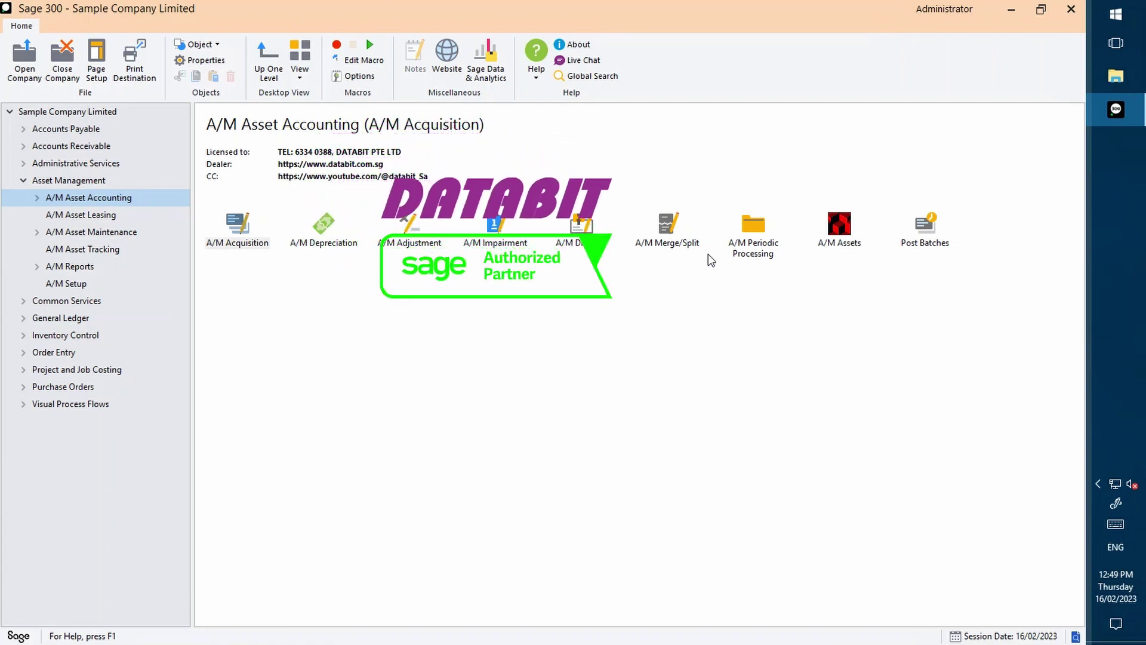
- Browse the Asset Leasing, Asset Maintenance and Asset Tracking functions and return to Asset Accounting
{"action": "left_click", "coordinate": [88, 219]}
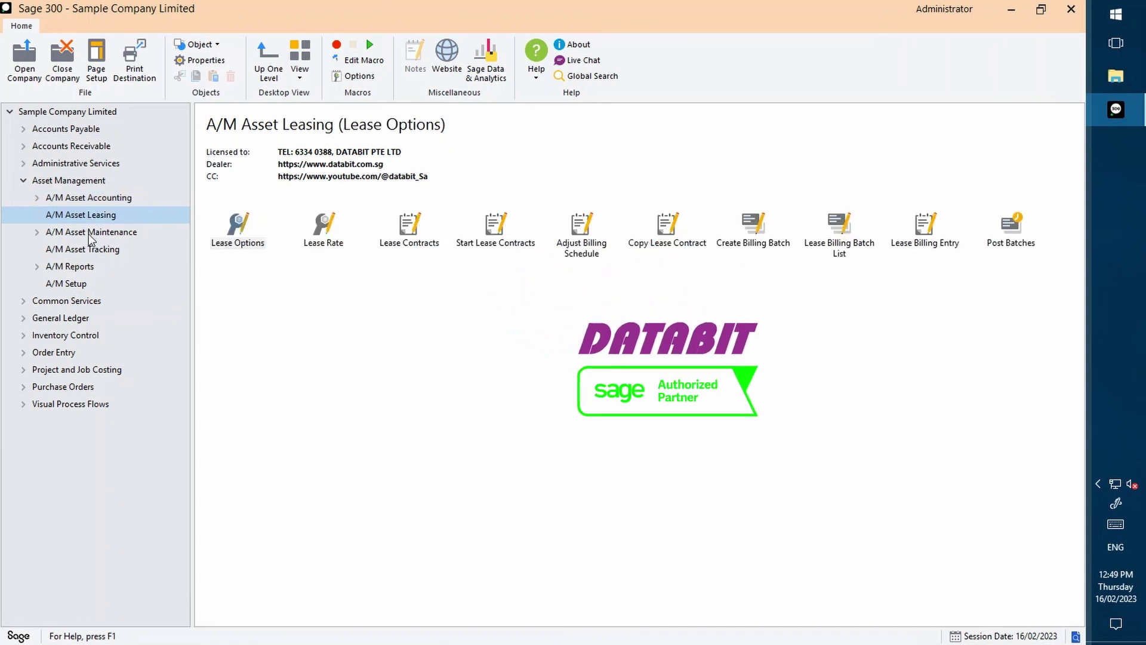
{"action": "left_click", "coordinate": [88, 234]}
{"action": "left_click", "coordinate": [88, 248]}
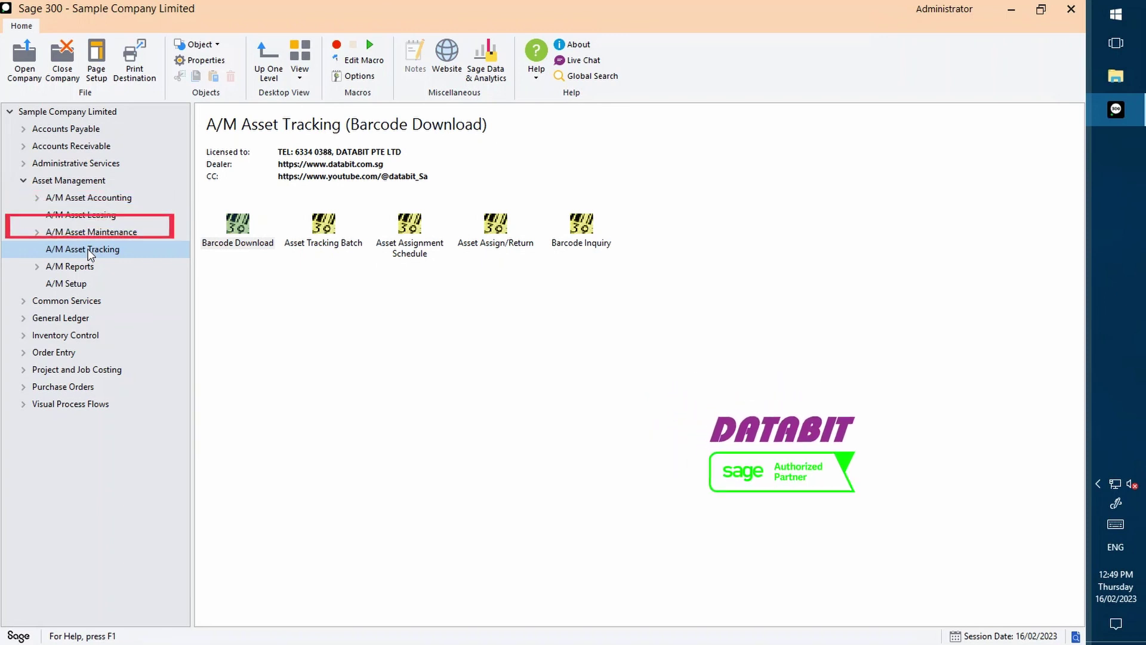
{"action": "left_click", "coordinate": [88, 198]}
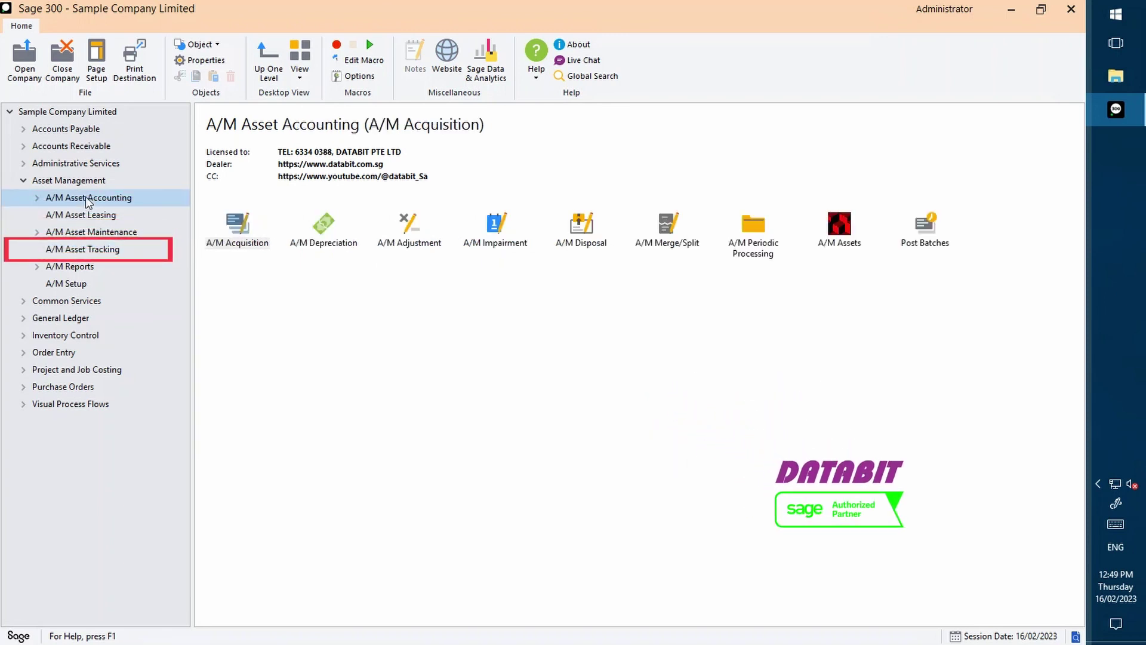
- Open the Asset Register from the A/M Assets group under A/M Asset Accounting
{"action": "double_click", "coordinate": [87, 199]}
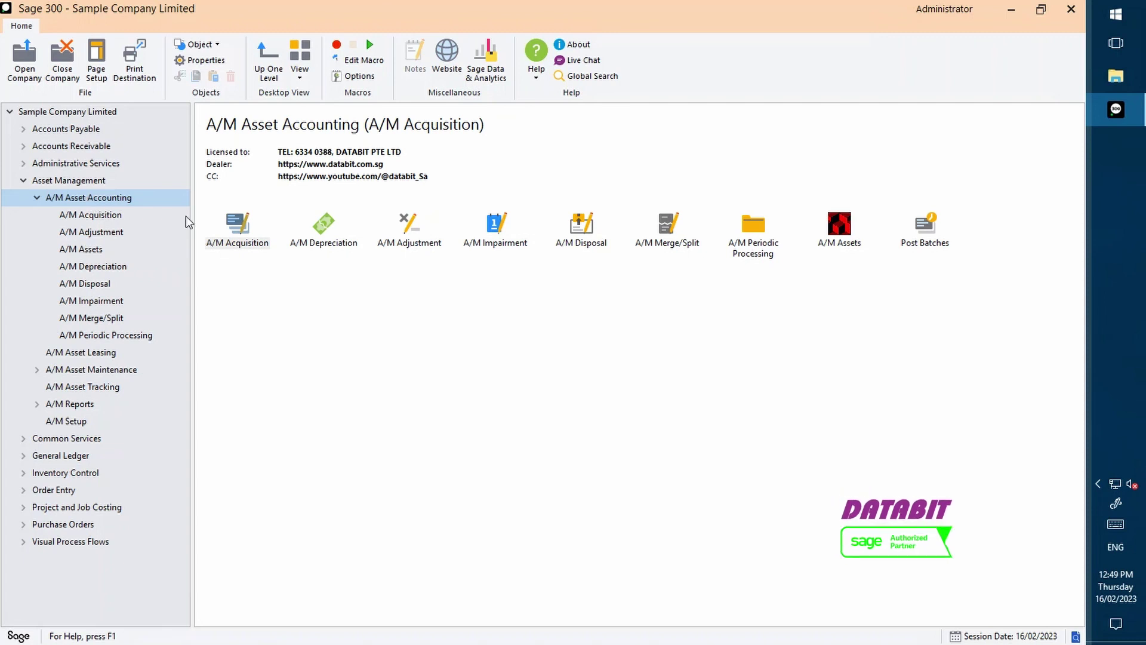
{"action": "key", "text": "Down"}
{"action": "key", "text": "Down"}
{"action": "key", "text": "Down"}
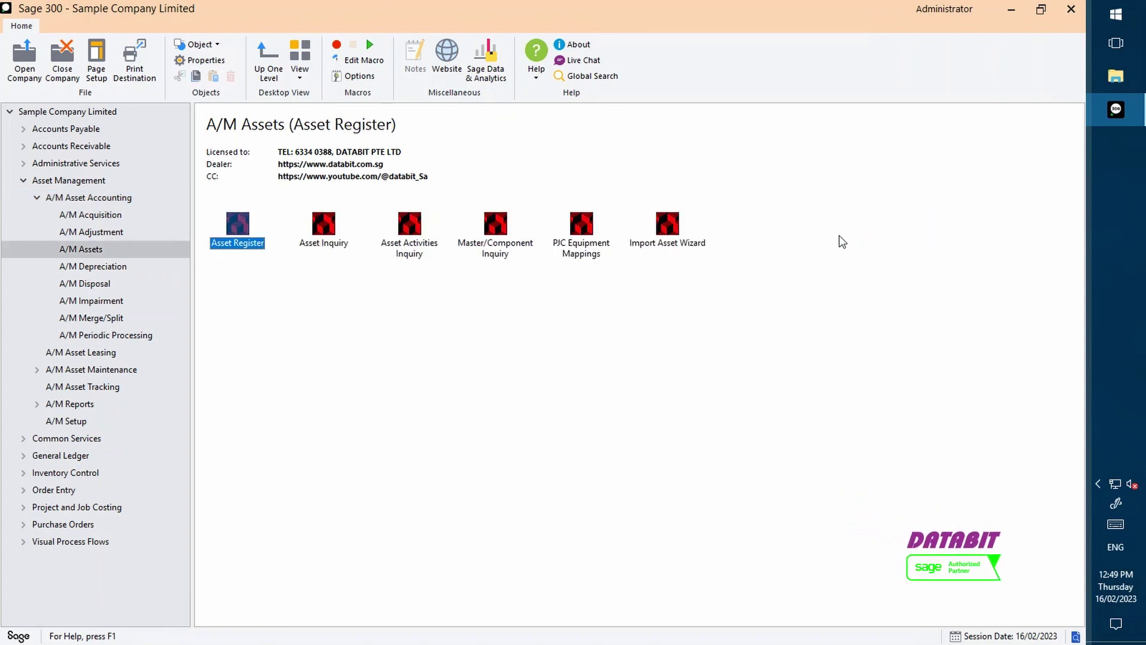
{"action": "double_click", "coordinate": [236, 242]}
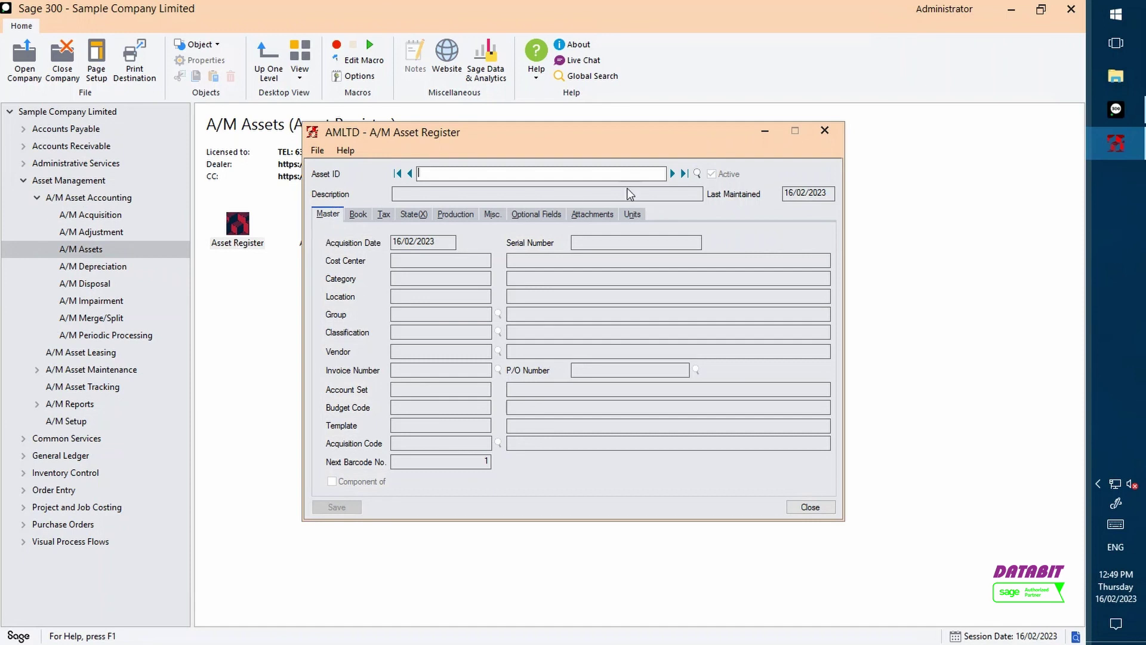
- Review the book details of asset BLD-ADM-001 and its image, certificate and document attachments
{"action": "left_click", "coordinate": [672, 173]}
{"action": "left_click", "coordinate": [358, 214]}
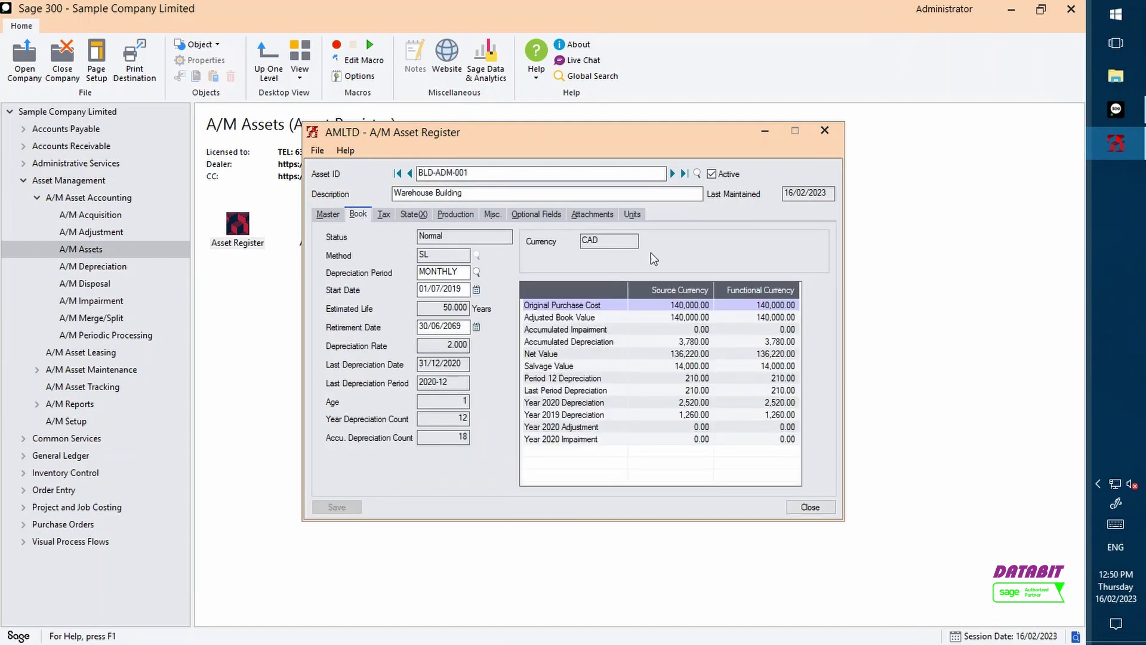
{"action": "left_click", "coordinate": [609, 216]}
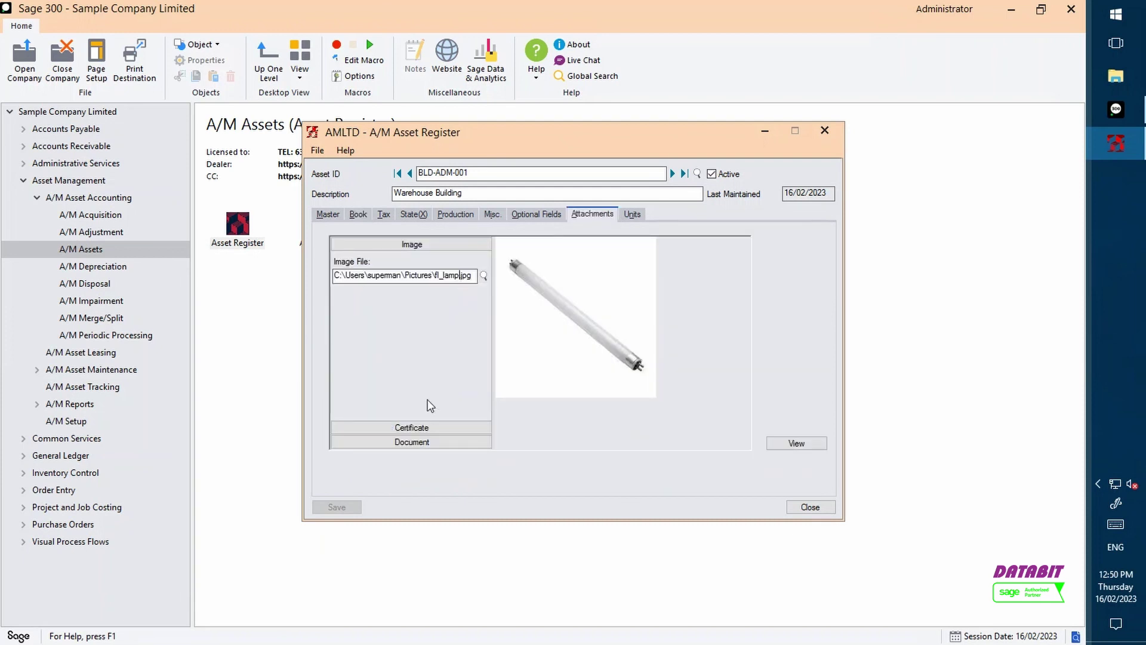
{"action": "left_click", "coordinate": [415, 427]}
{"action": "left_click", "coordinate": [419, 442]}
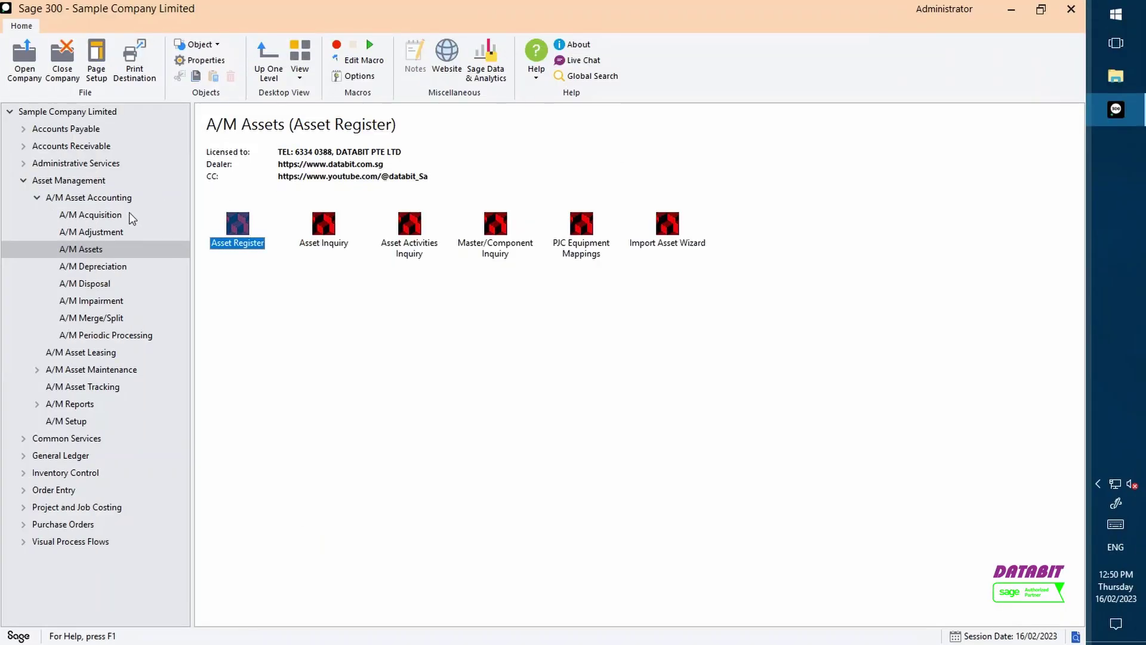
- Open batch 7 from the Acquisition Batch List for entry
{"action": "left_click", "coordinate": [110, 216]}
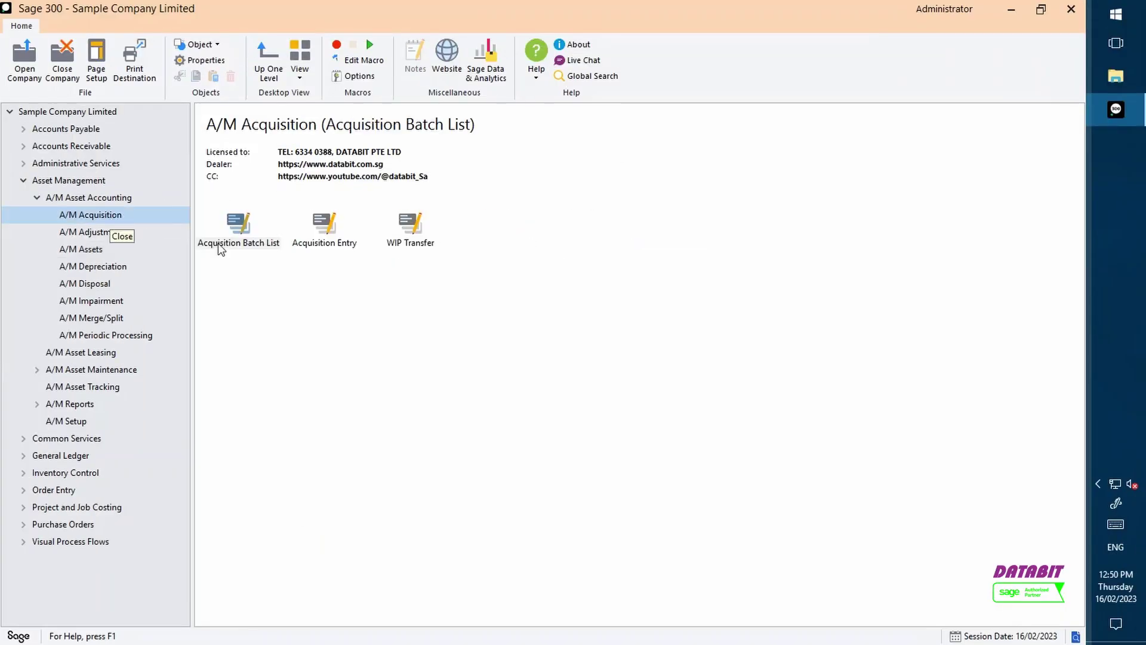
{"action": "double_click", "coordinate": [239, 250]}
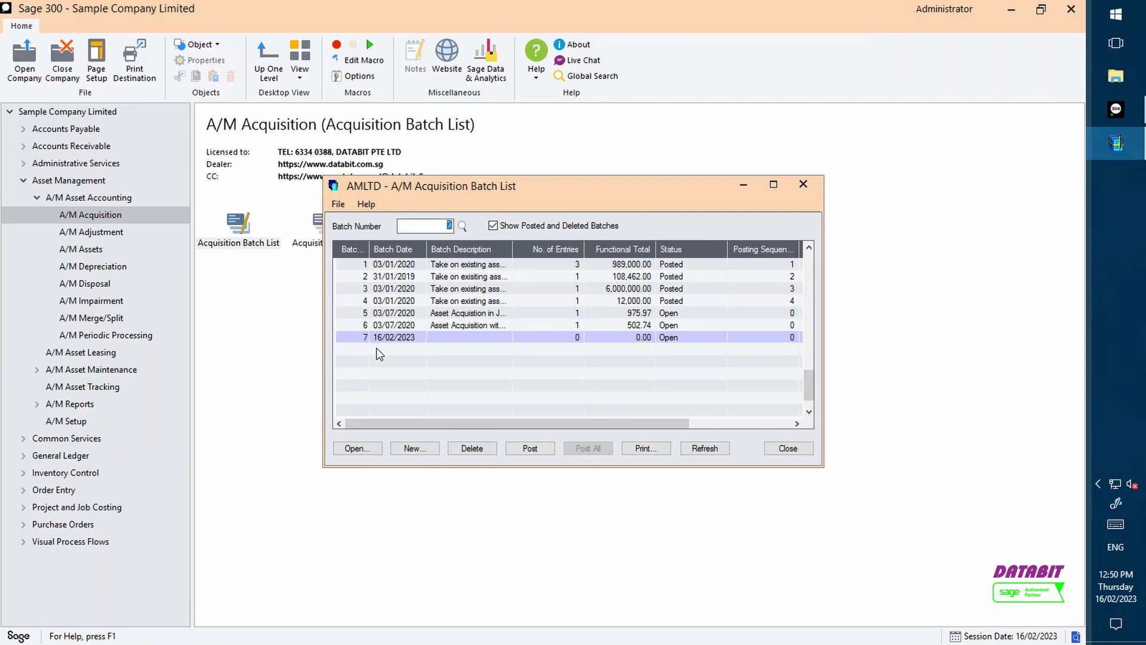
{"action": "left_click", "coordinate": [348, 452]}
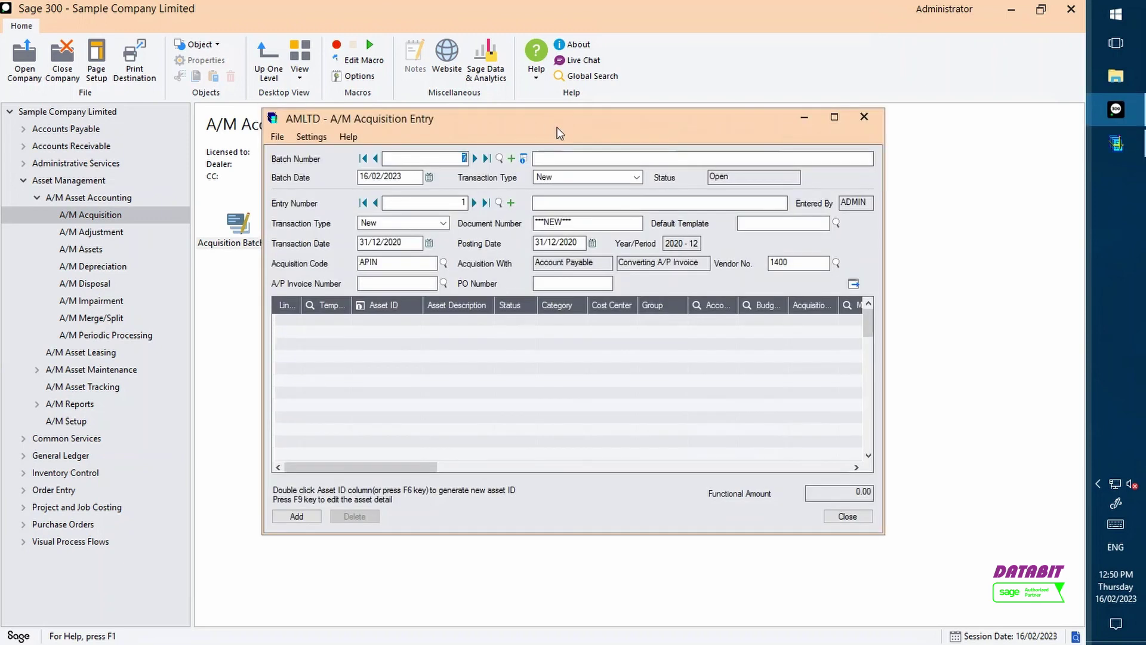
{"action": "left_click_drag", "start_coordinate": [557, 127], "coordinate": [626, 177]}
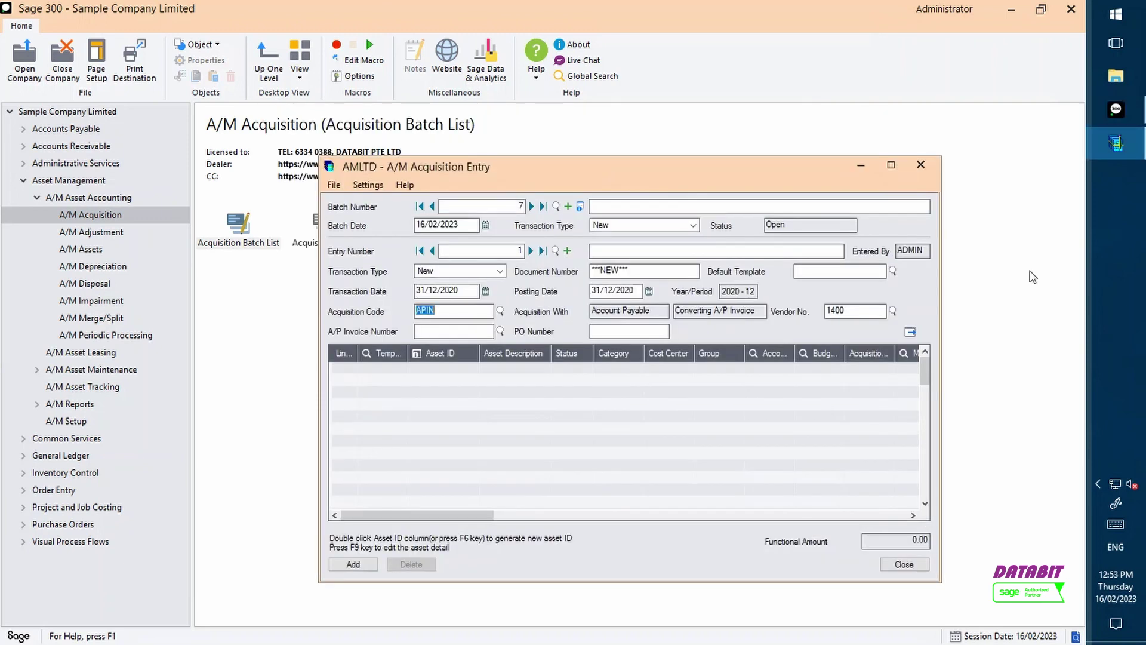
- Set the acquisition entry's code to APIN (Asset Acquisition with AP Invoice) and its transaction type to New
{"action": "left_click", "coordinate": [500, 312]}
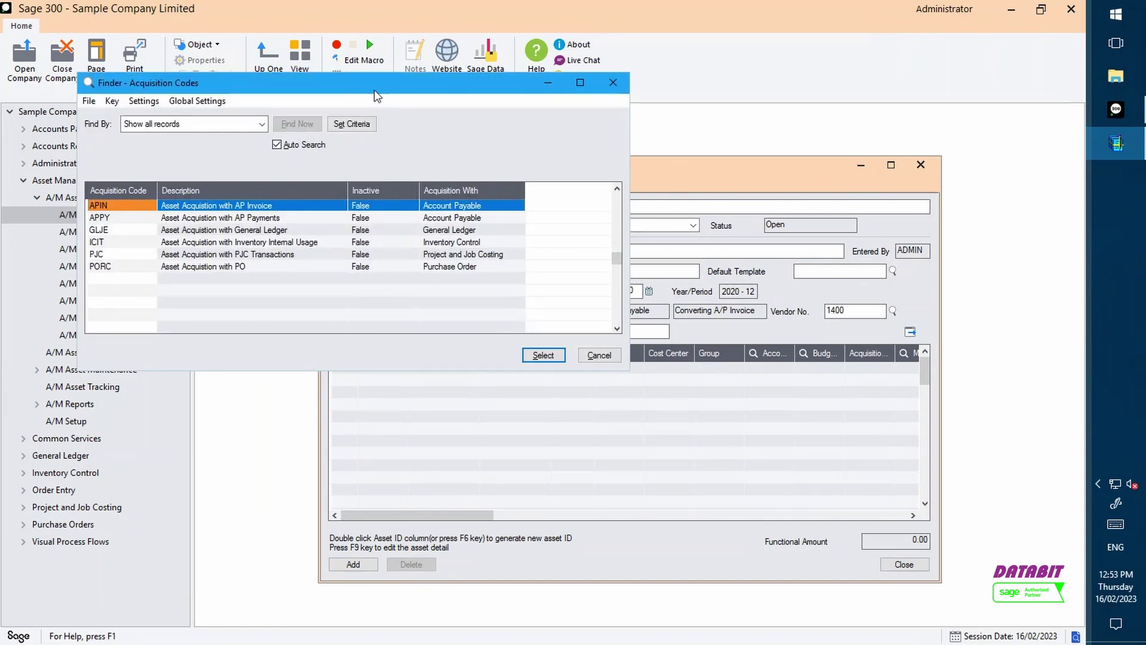
{"action": "double_click", "coordinate": [304, 205]}
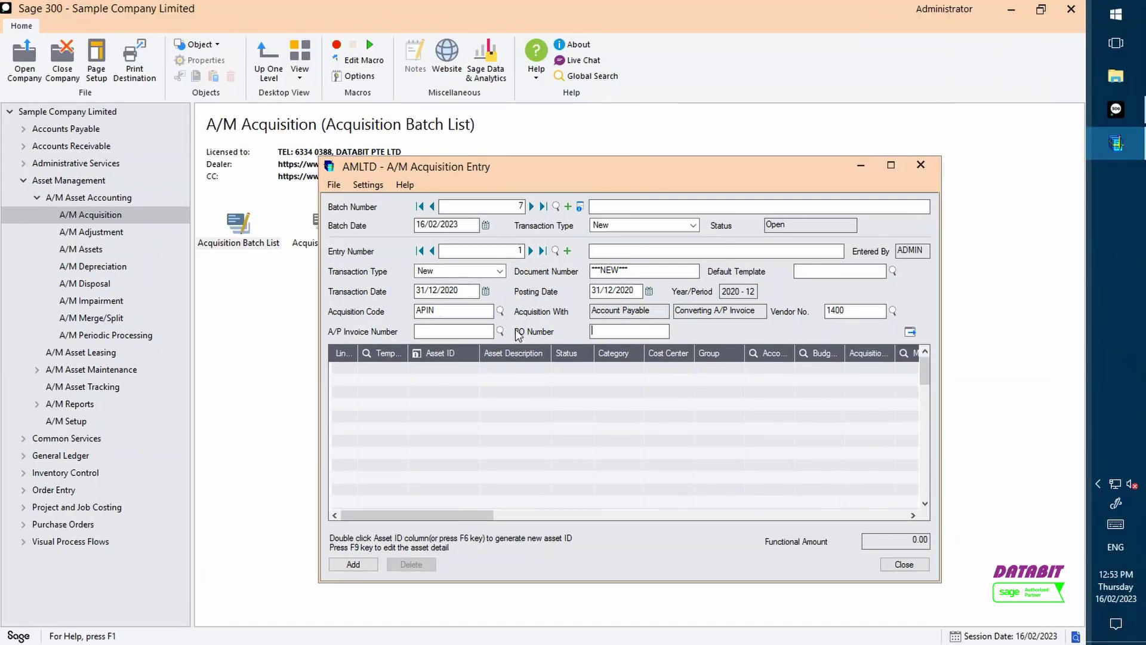
{"action": "left_click", "coordinate": [499, 272]}
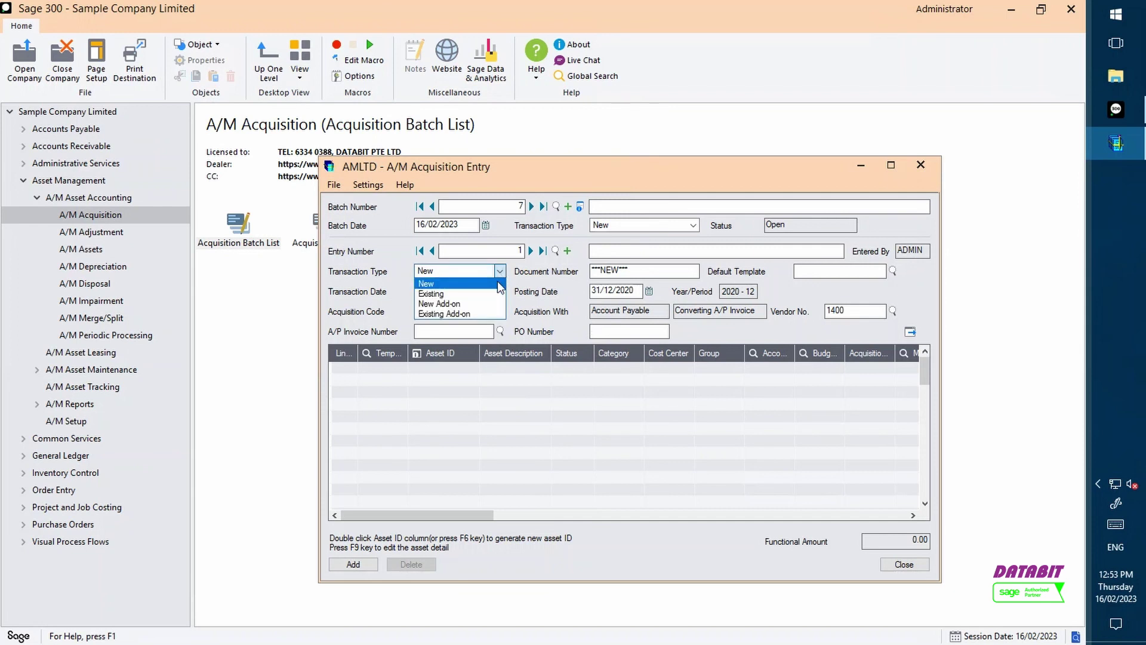
{"action": "left_click", "coordinate": [499, 284]}
- Set the acquisition entry's default template to FUR (Furniture)
{"action": "left_click", "coordinate": [654, 273]}
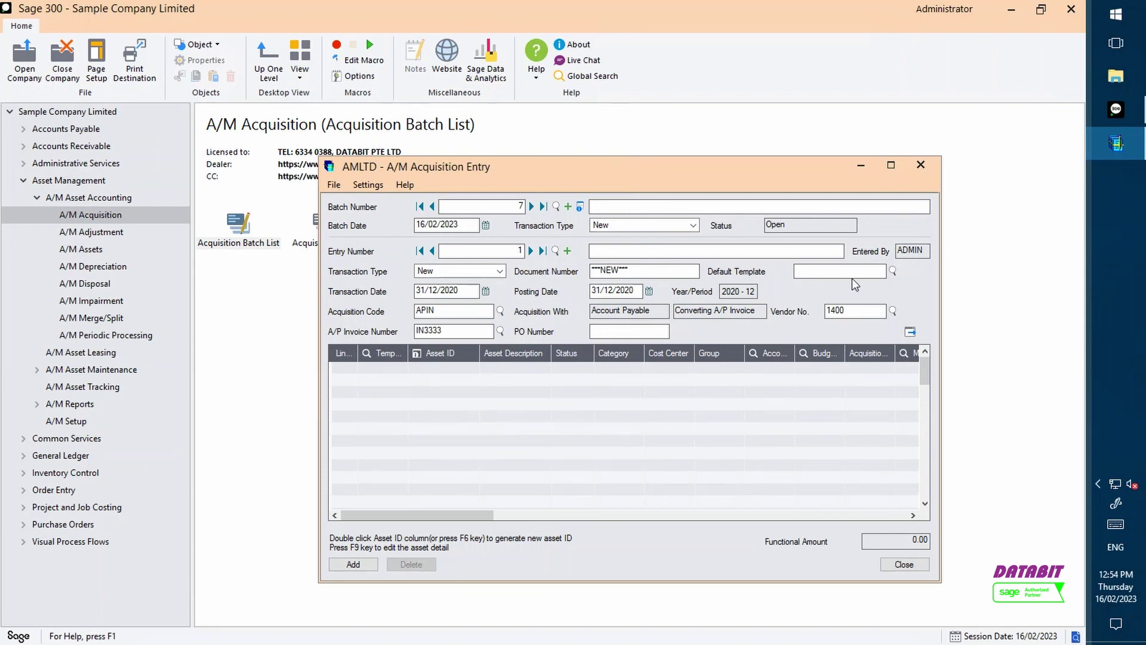
{"action": "left_click", "coordinate": [893, 270]}
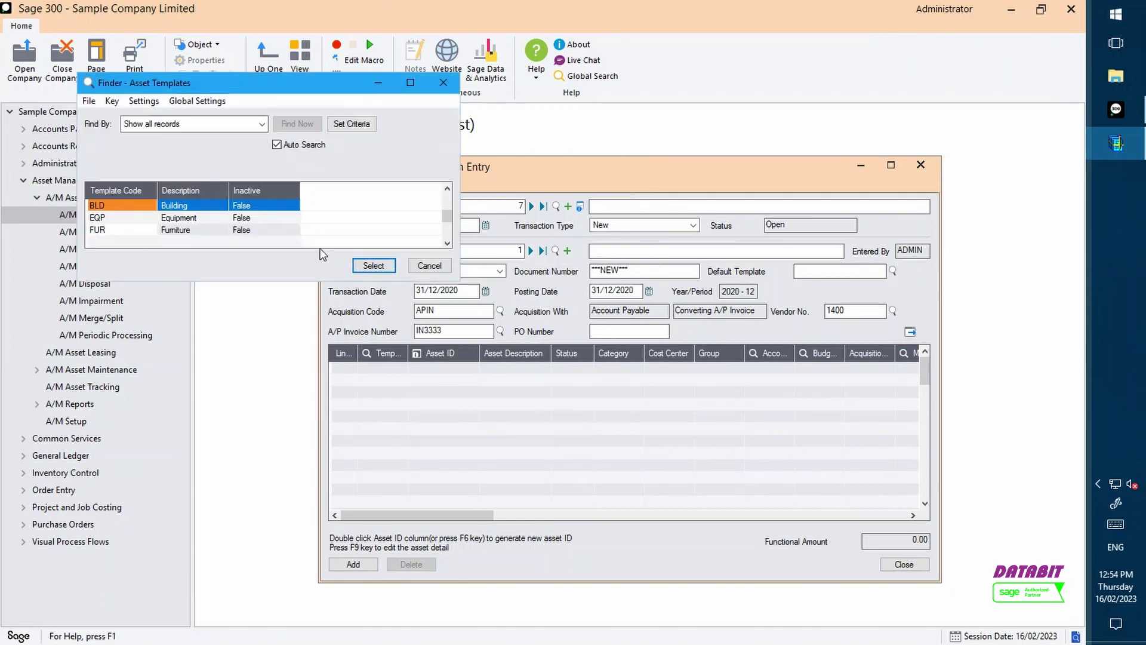
{"action": "double_click", "coordinate": [224, 229]}
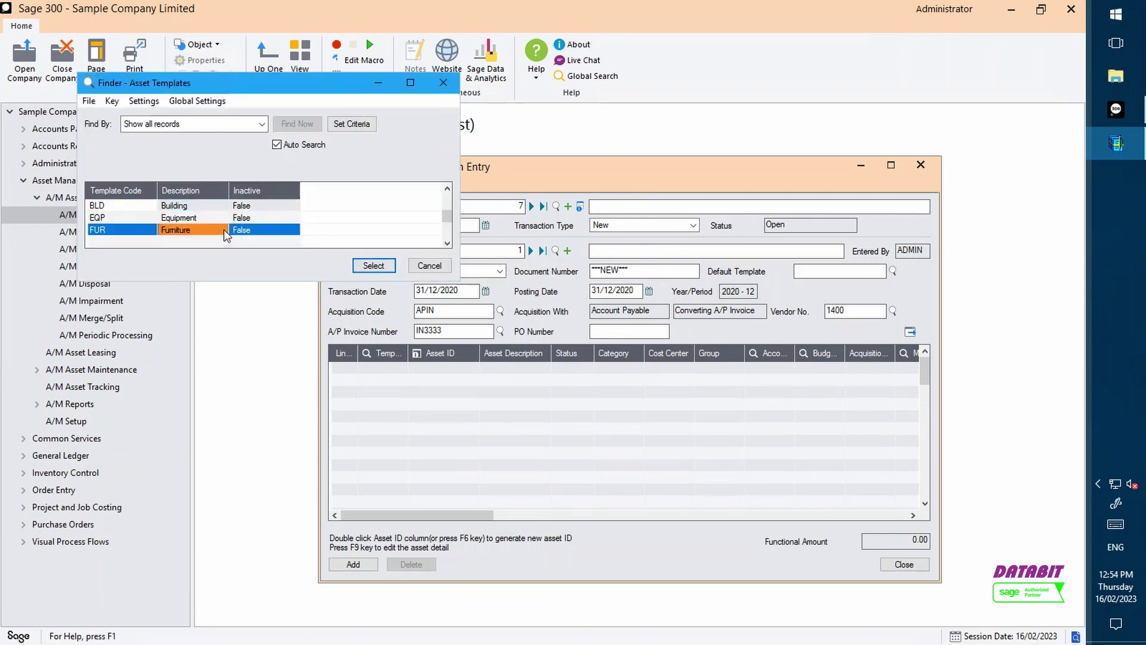
- Try to load A/P invoice IN3333 for conversion, clear the invoice number and try again with it blank
{"action": "left_click", "coordinate": [908, 332]}
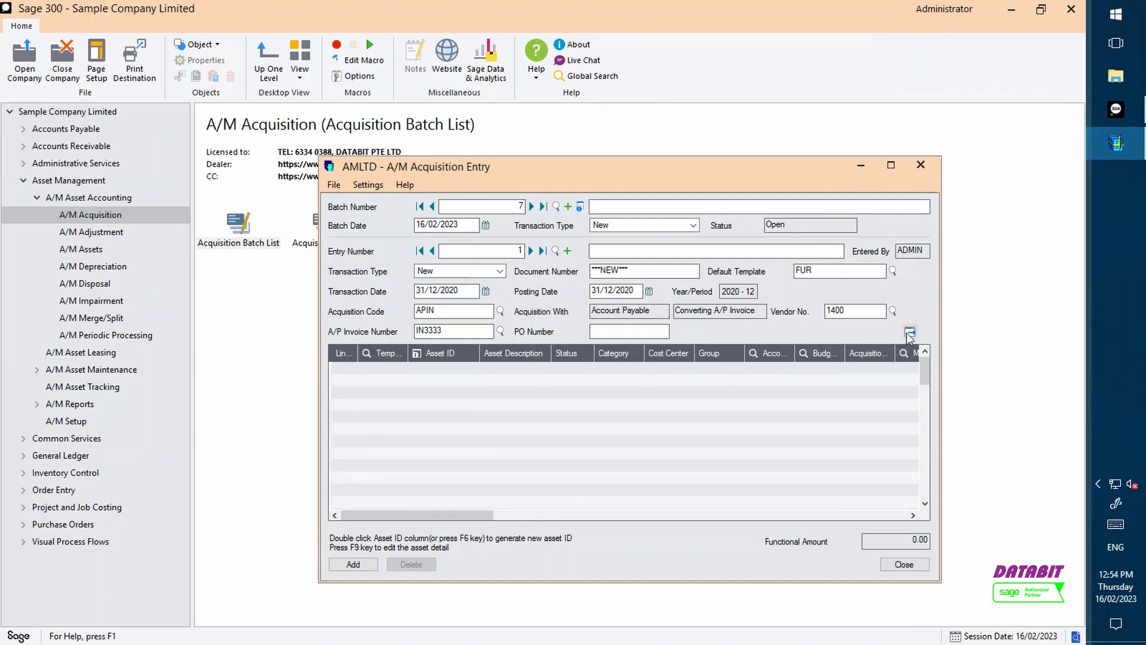
{"action": "left_click", "coordinate": [608, 326]}
{"action": "left_click_drag", "start_coordinate": [458, 333], "coordinate": [387, 333]}
{"action": "key", "text": "BackSpace"}
{"action": "left_click", "coordinate": [910, 332]}
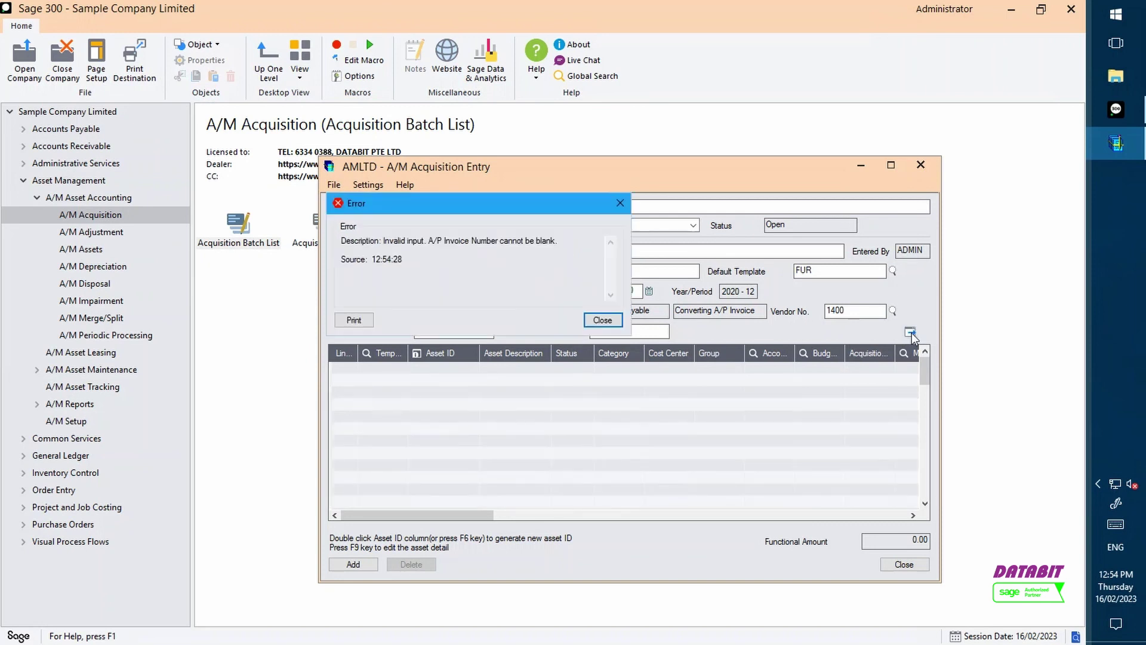
{"action": "left_click", "coordinate": [603, 321]}
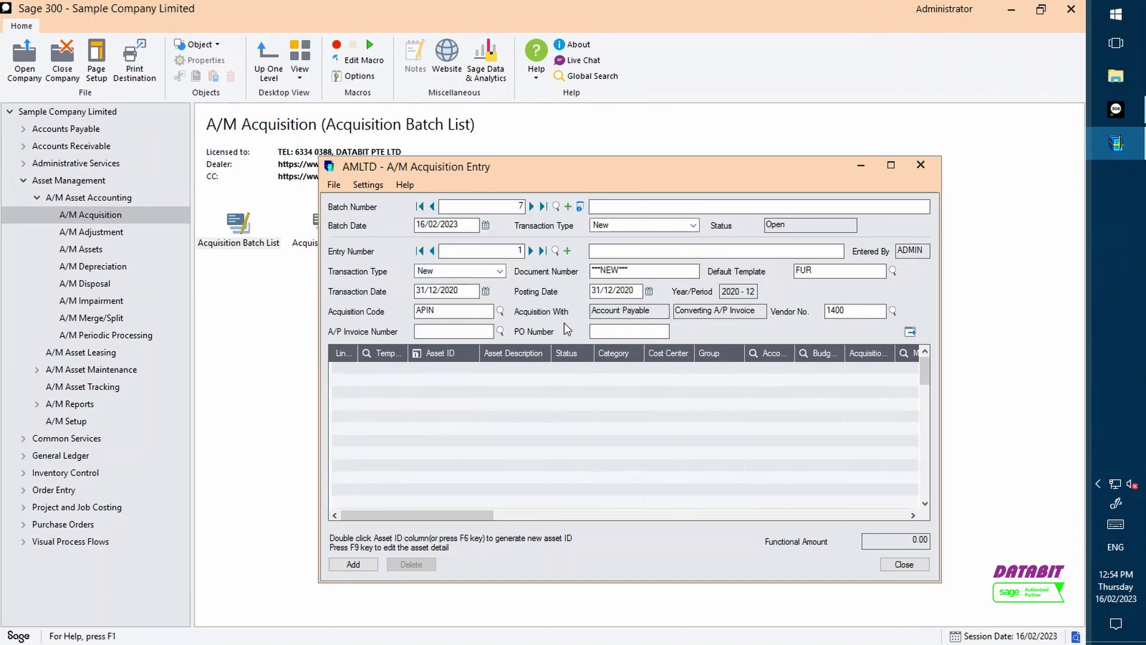
- Set the A/P invoice number to 231-0054 and open the invoice's lines for conversion to assets
{"action": "left_click", "coordinate": [500, 331]}
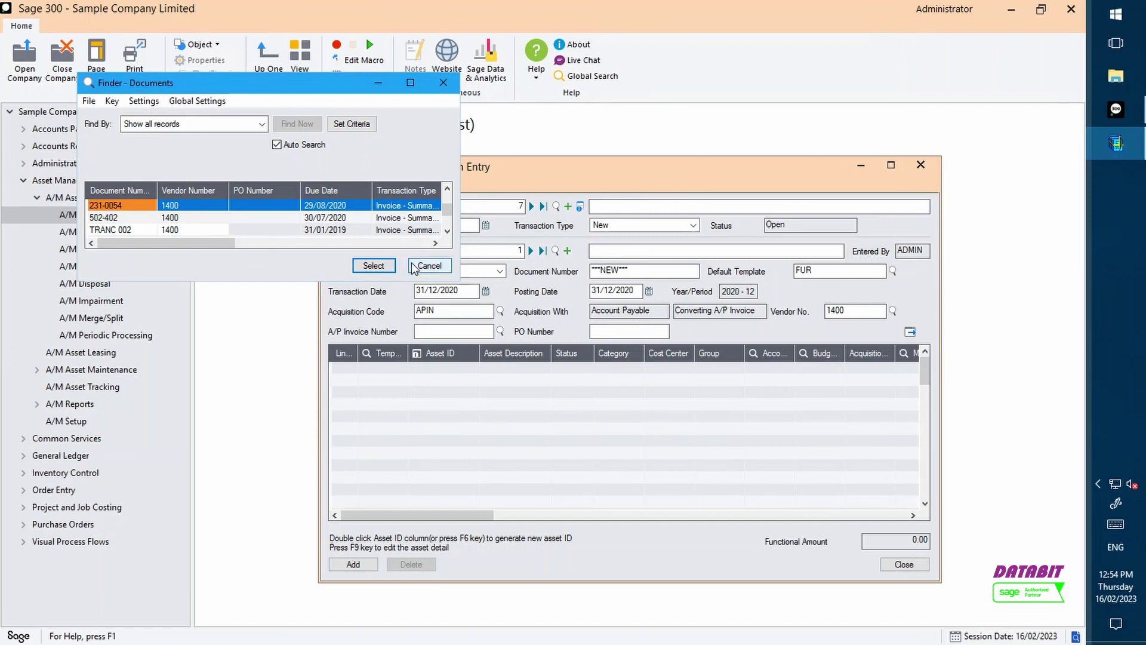
{"action": "left_click", "coordinate": [374, 266]}
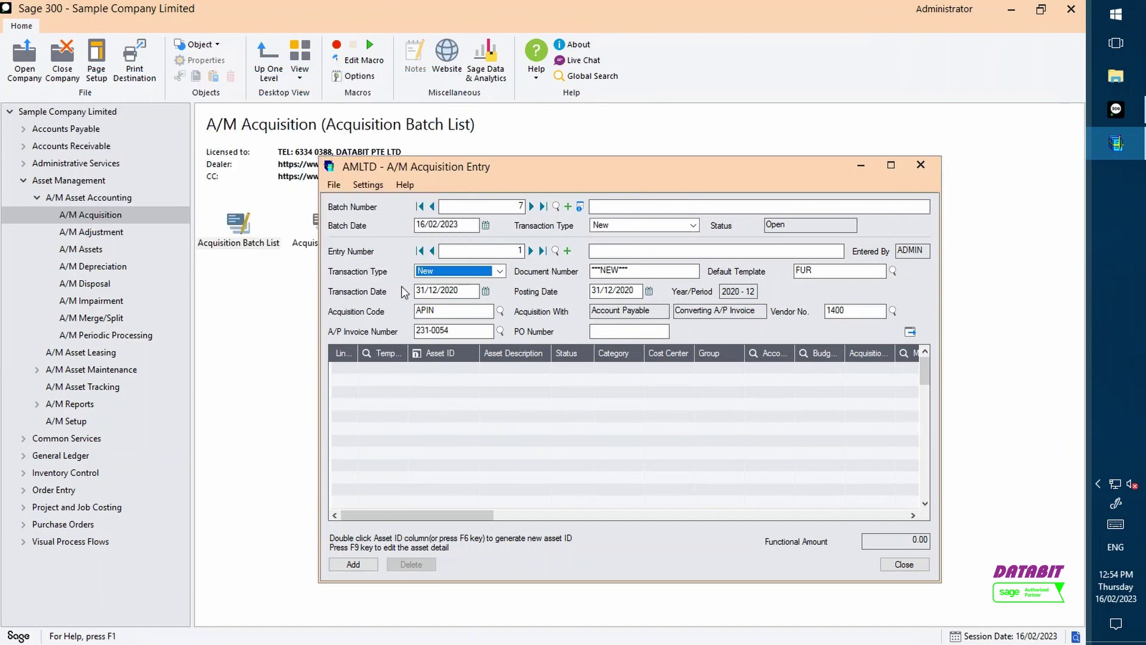
{"action": "left_click", "coordinate": [910, 333]}
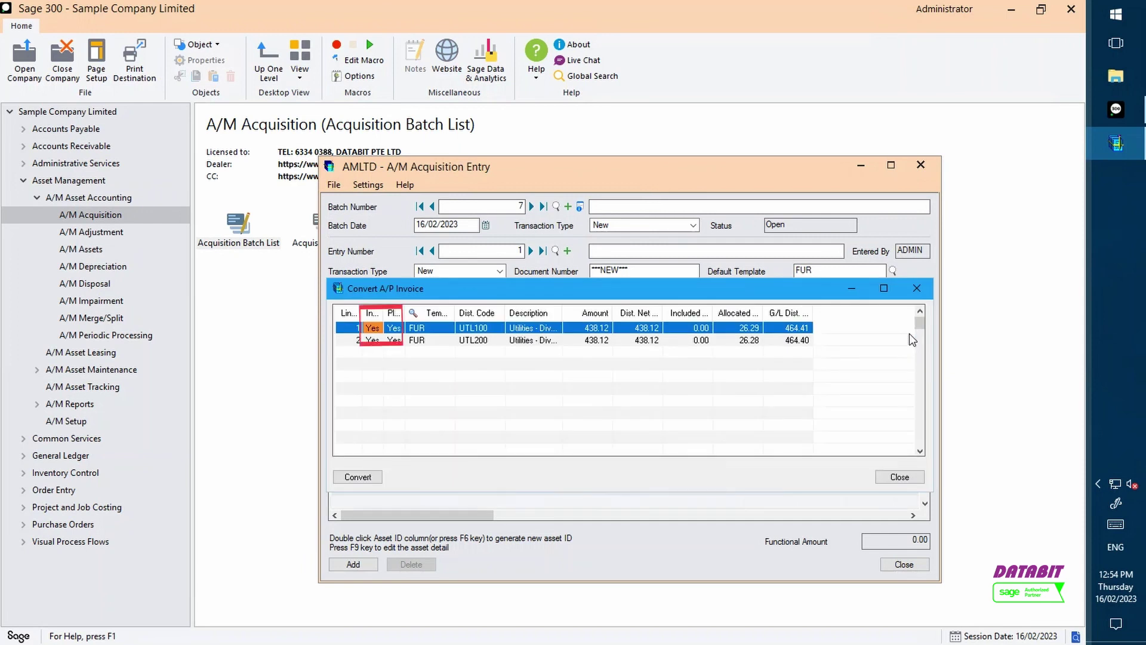
{"action": "key", "text": "F9"}
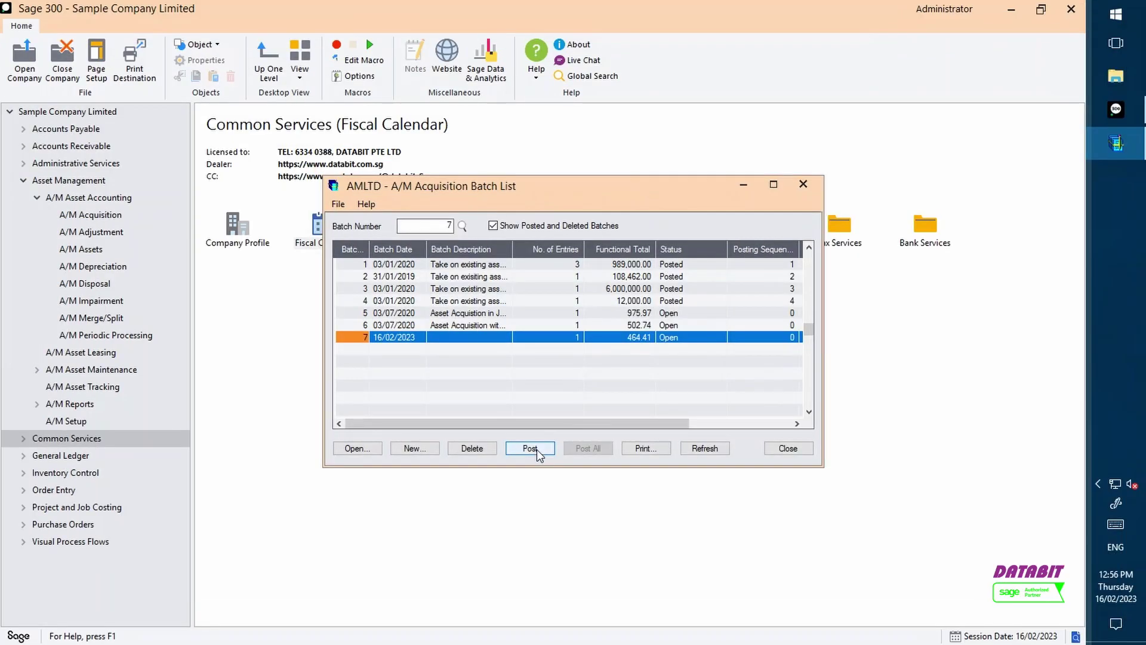
- Post acquisition batch 7 from the batch list
{"action": "left_click", "coordinate": [530, 448]}
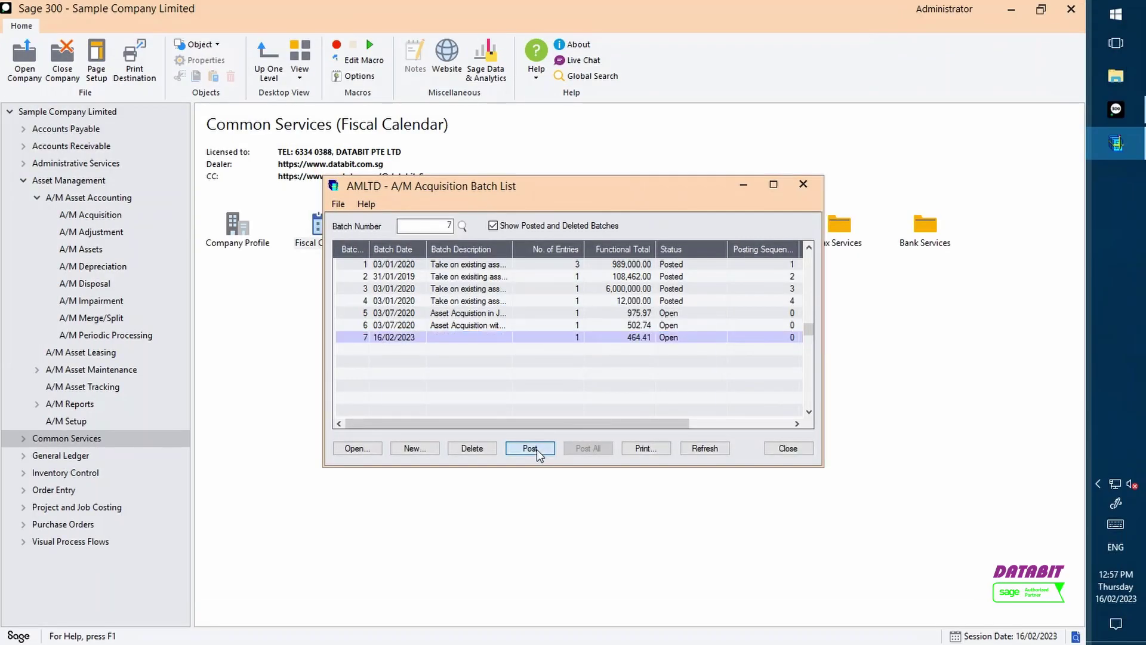
{"action": "left_click", "coordinate": [536, 387]}
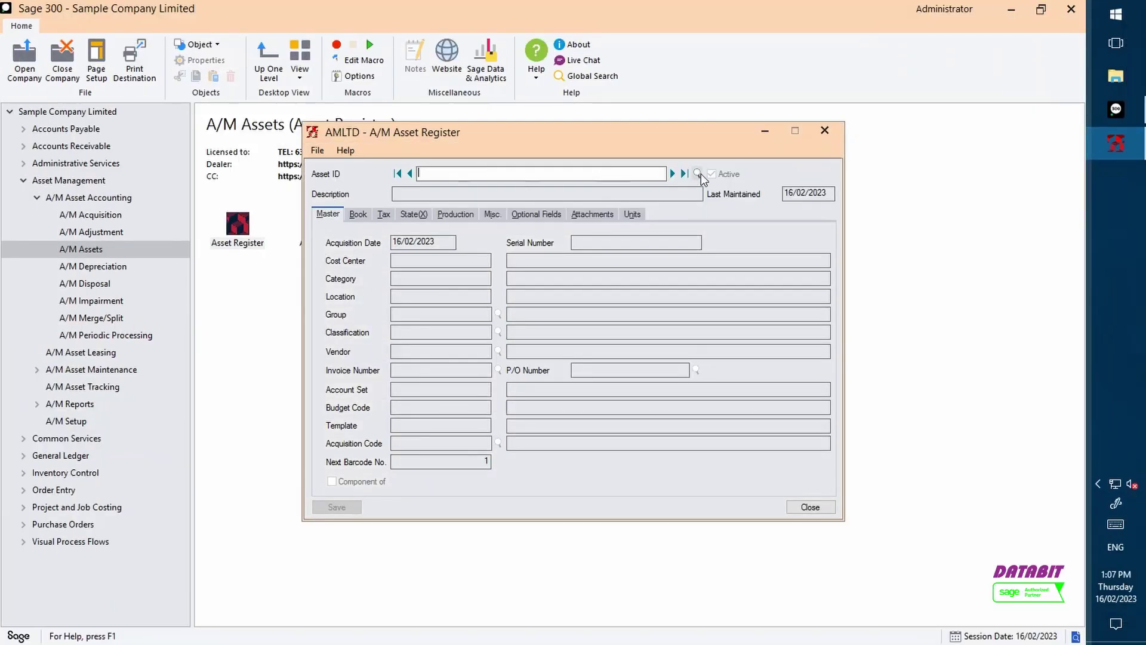
- Open asset FUR-PUR-004 in the Asset Register and change its description to "Director Table"
{"action": "left_click", "coordinate": [697, 173]}
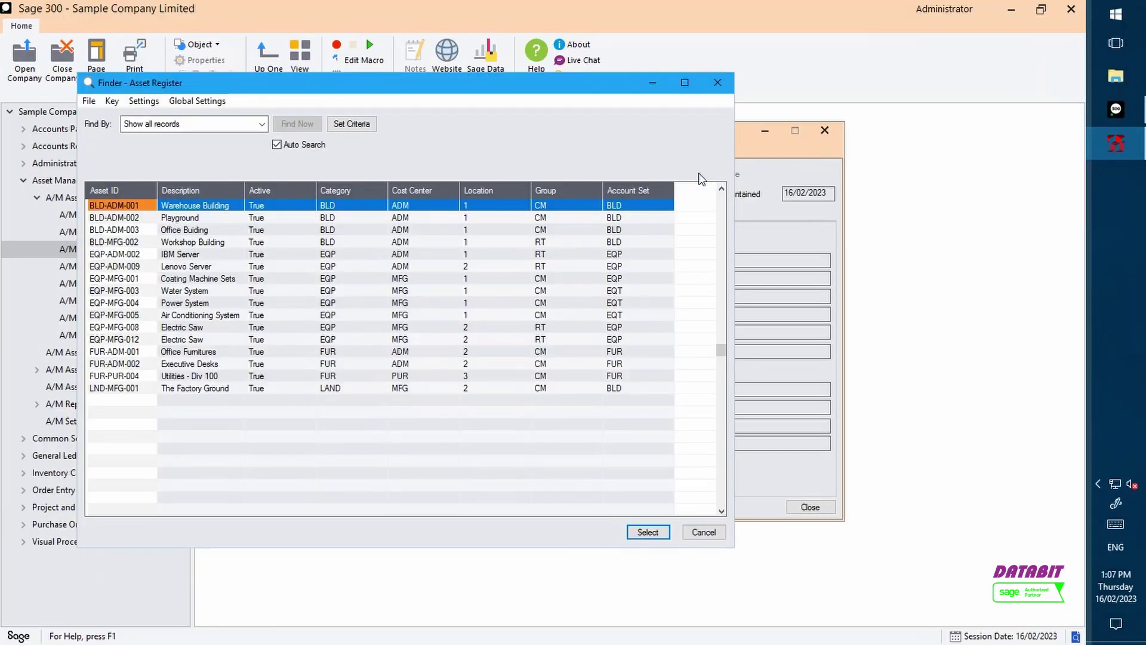
{"action": "double_click", "coordinate": [206, 377]}
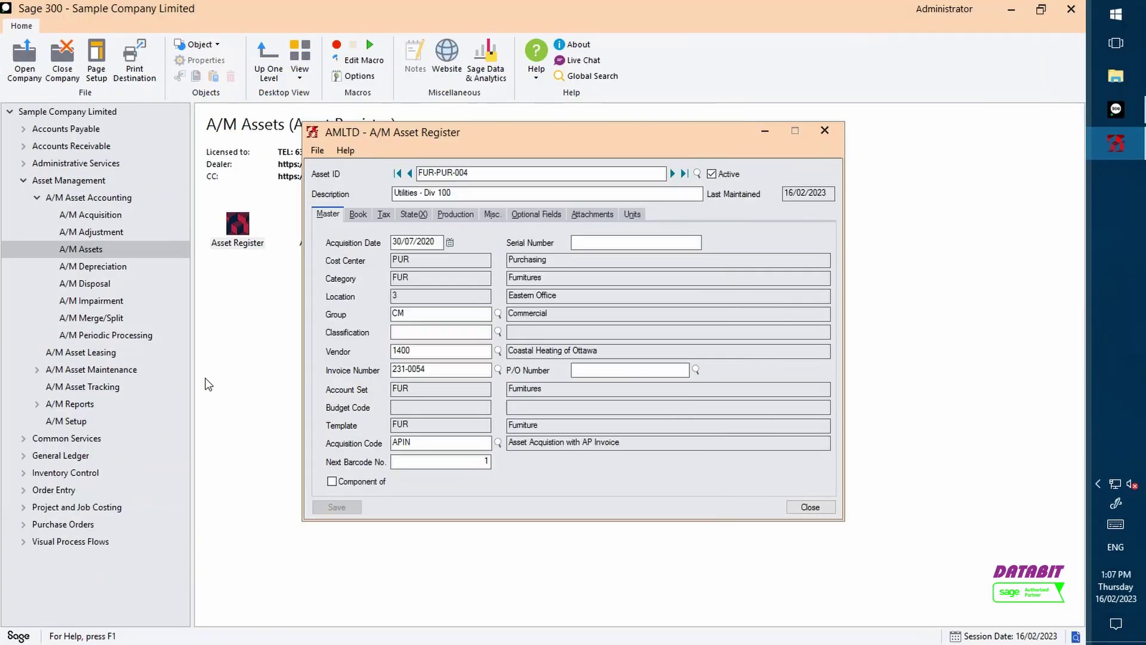
{"action": "left_click_drag", "start_coordinate": [514, 195], "coordinate": [382, 212]}
{"action": "type", "text": "Direc"}
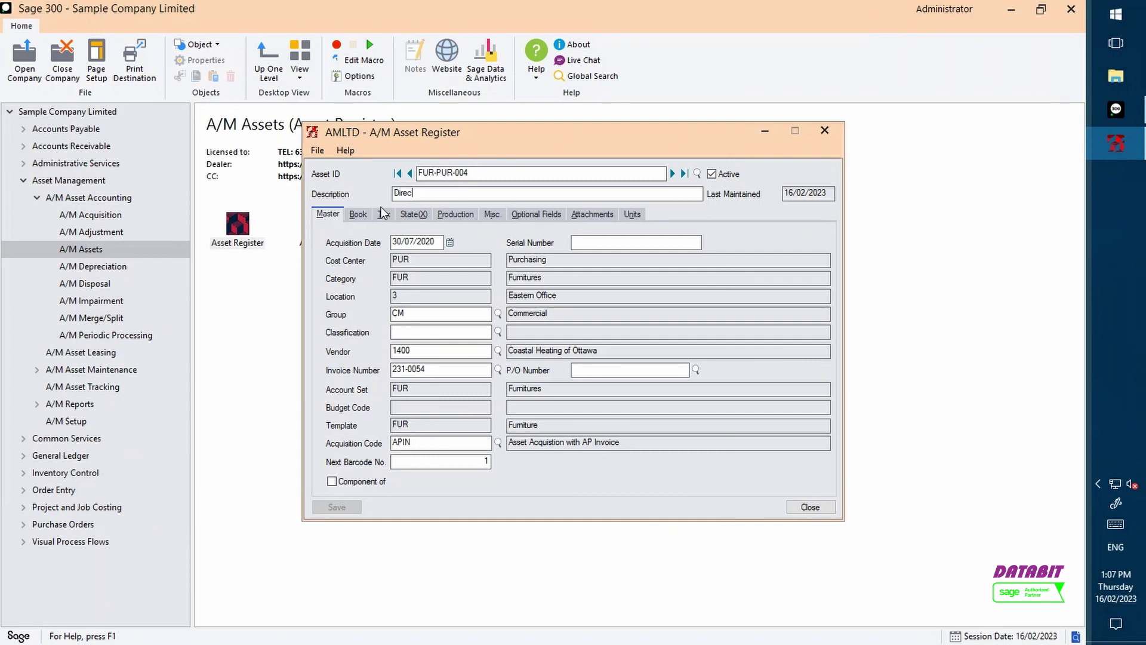
{"action": "type", "text": "tor Ta"}
{"action": "type", "text": "ble"}
{"action": "key", "text": "Tab"}
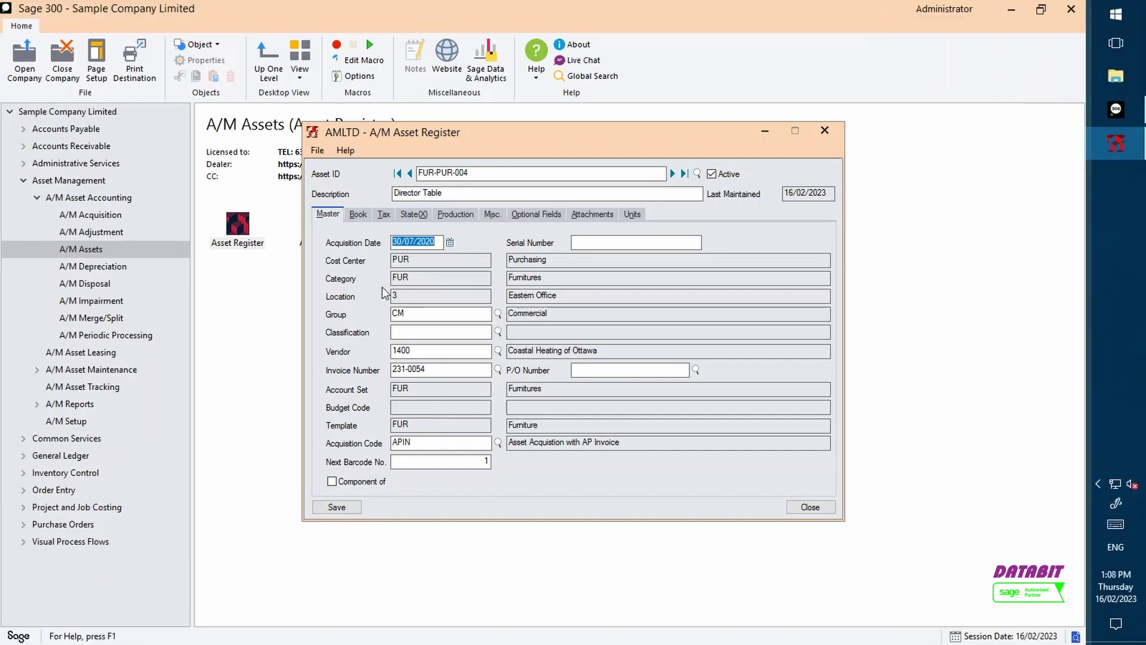
{"action": "left_click", "coordinate": [368, 217]}
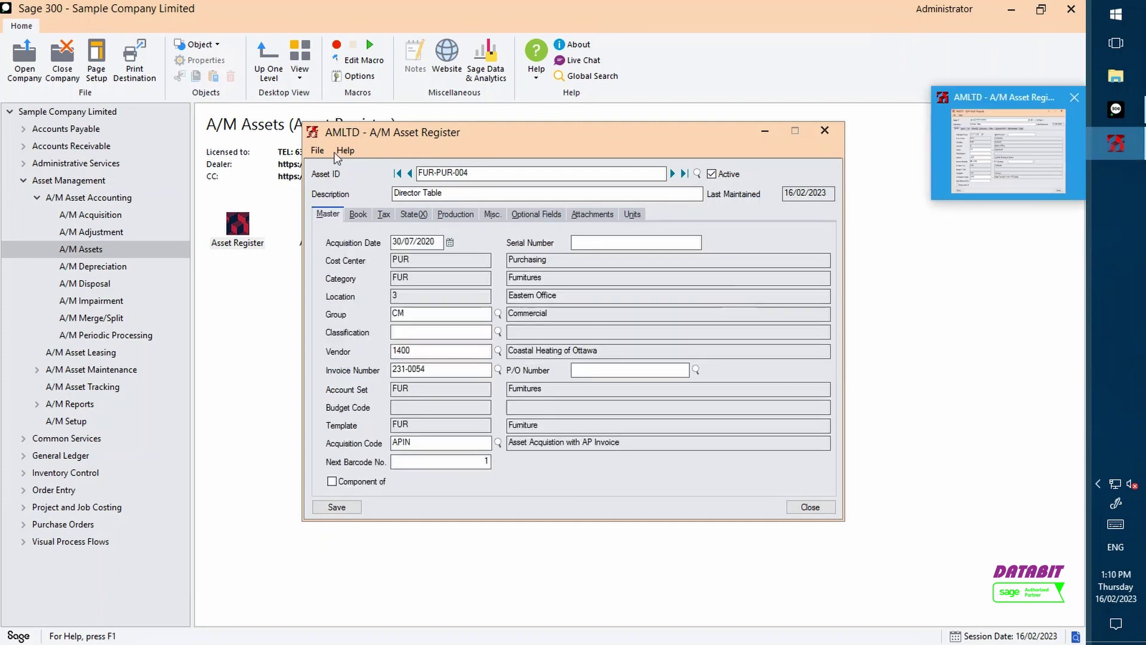
- Preview the detailed A/M asset listing report from the Asset Register and select the FUR-PUR-004/Director Table entry
{"action": "left_click", "coordinate": [287, 107]}
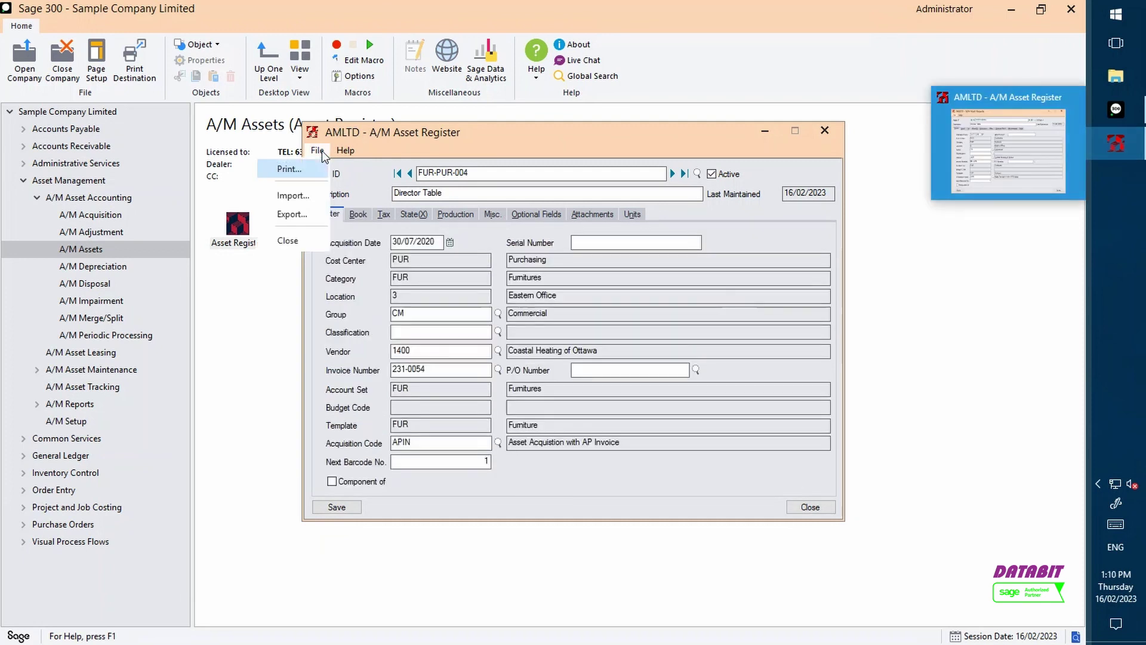
{"action": "left_click", "coordinate": [321, 151]}
{"action": "left_click", "coordinate": [352, 491]}
{"action": "left_click", "coordinate": [358, 380]}
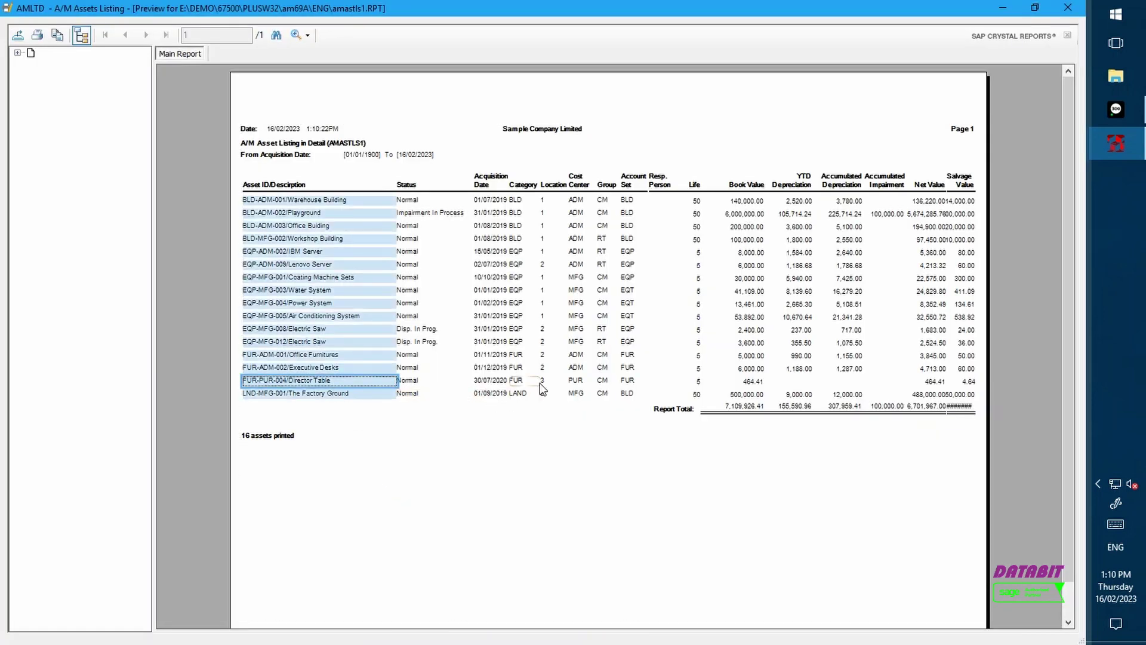
- Check the net value of FUR-PUR-004/Director Table in the asset listing, and close the report and the Asset Register
{"action": "left_click", "coordinate": [925, 380]}
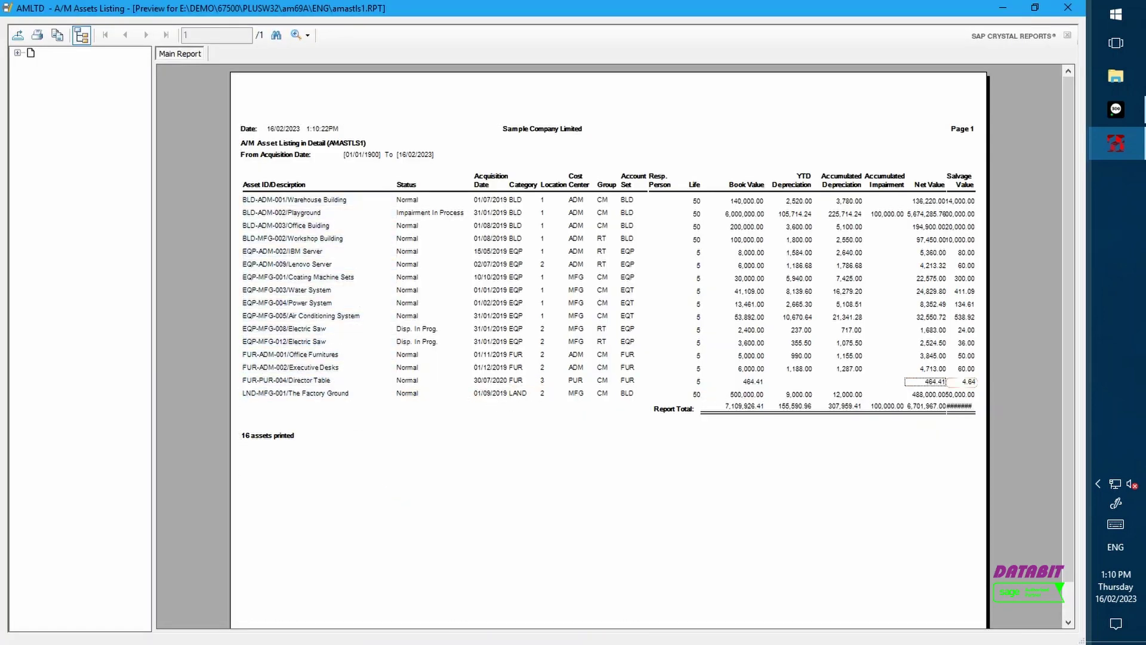
{"action": "left_click", "coordinate": [1071, 8]}
{"action": "left_click", "coordinate": [811, 146]}
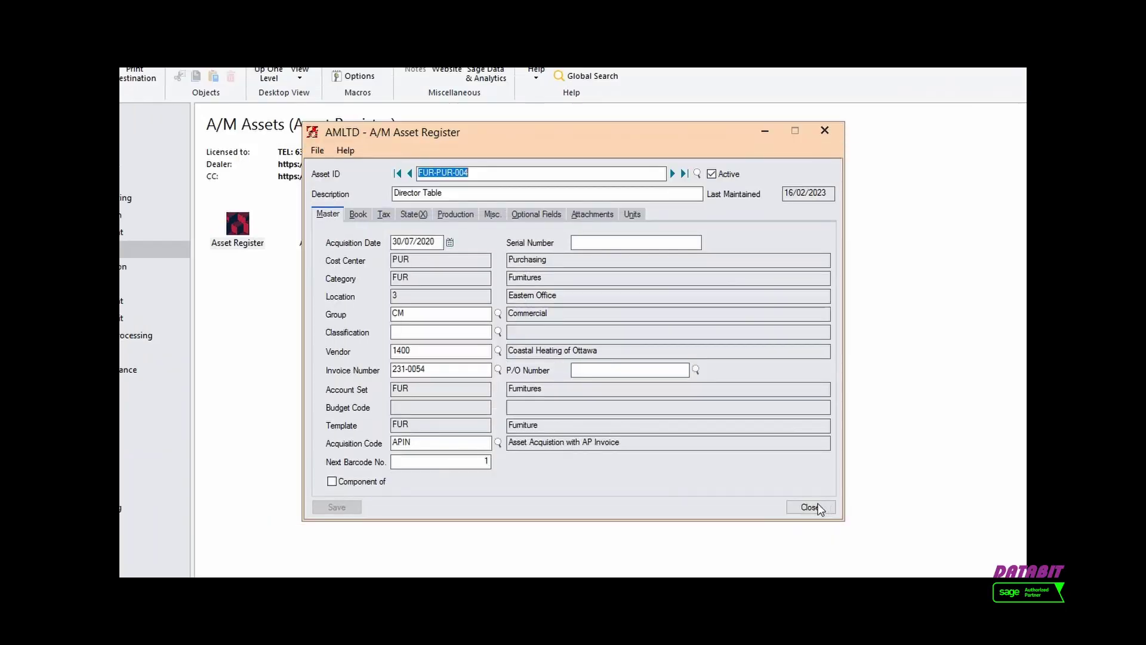
{"action": "left_click", "coordinate": [810, 507]}
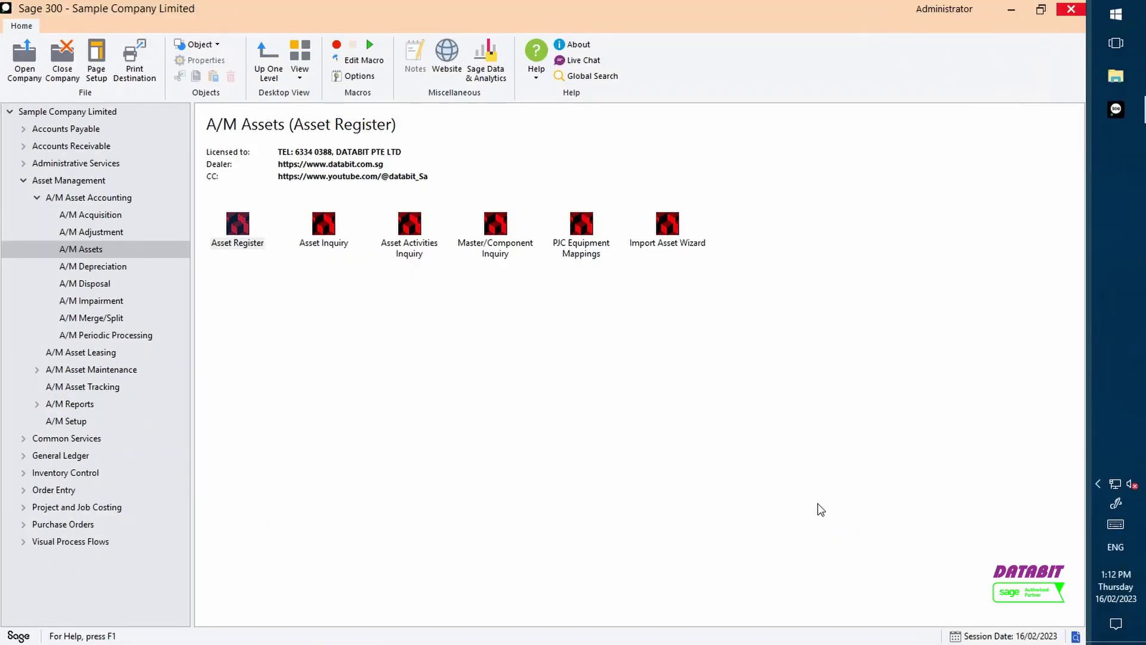
- Create a new A/M depreciation entry for Book to period 2020 - 12 with the description "depreciation for Dec 2020" and process it
{"action": "left_click", "coordinate": [123, 268]}
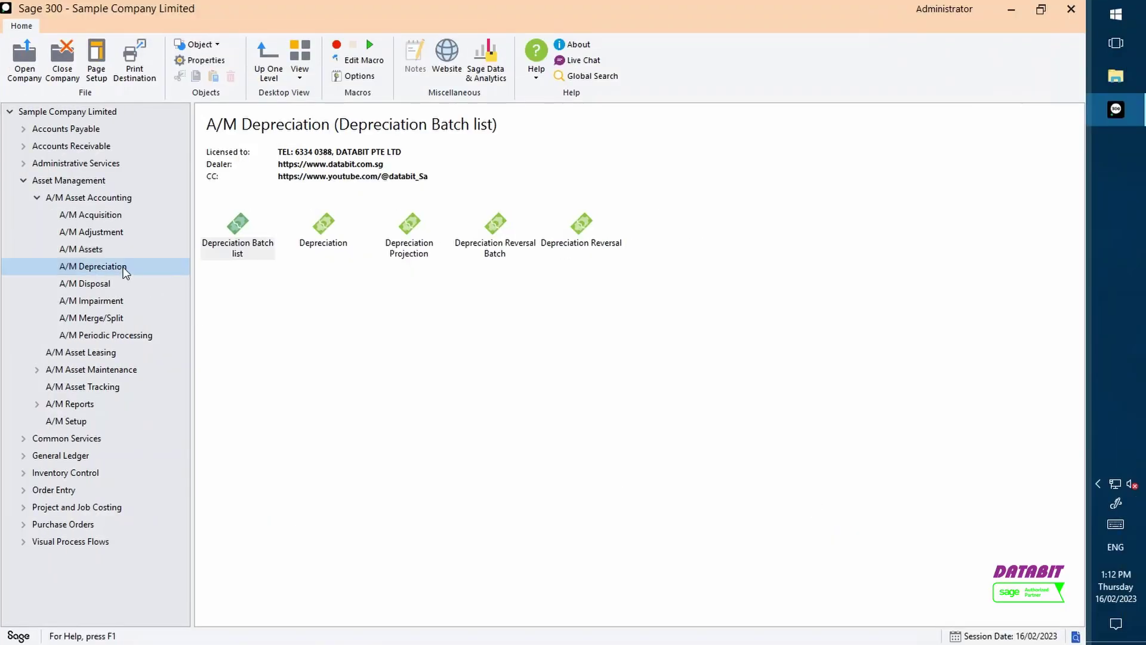
{"action": "left_click", "coordinate": [258, 260]}
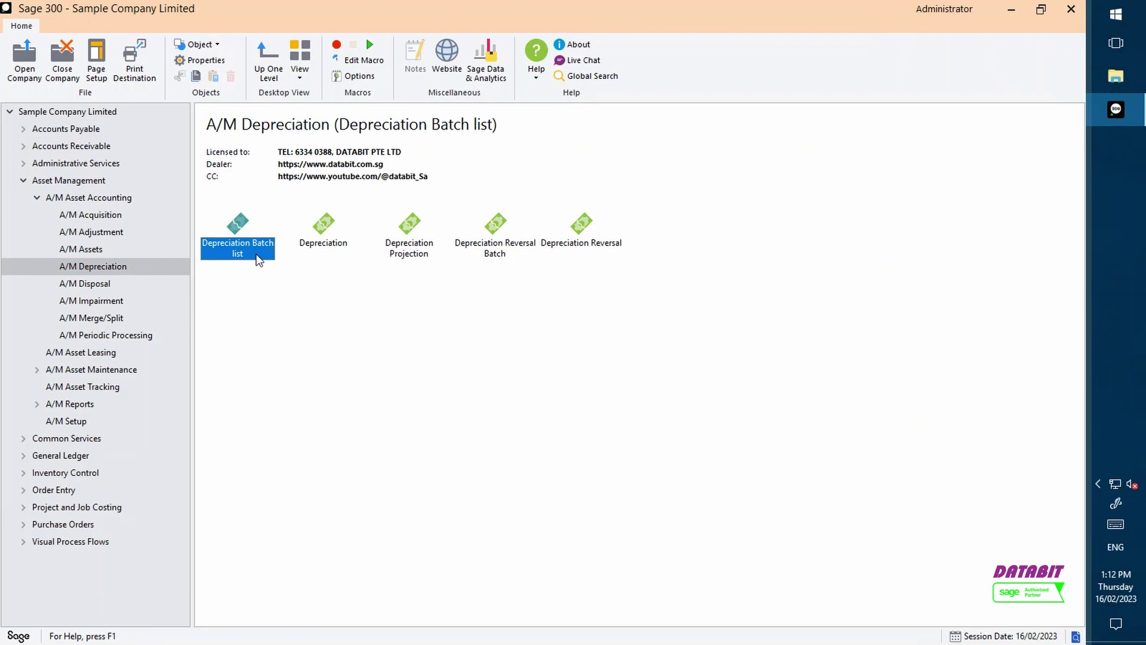
{"action": "double_click", "coordinate": [259, 260]}
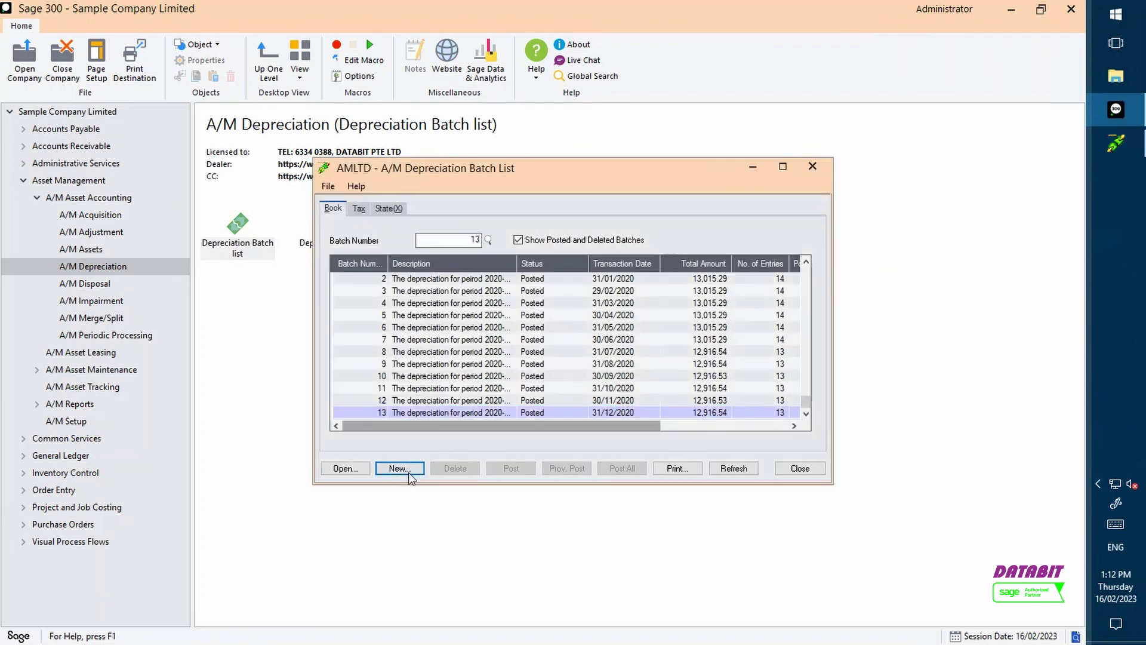
{"action": "left_click", "coordinate": [398, 469]}
{"action": "left_click", "coordinate": [601, 225]}
{"action": "type", "text": "depreciation for Dec 2020"}
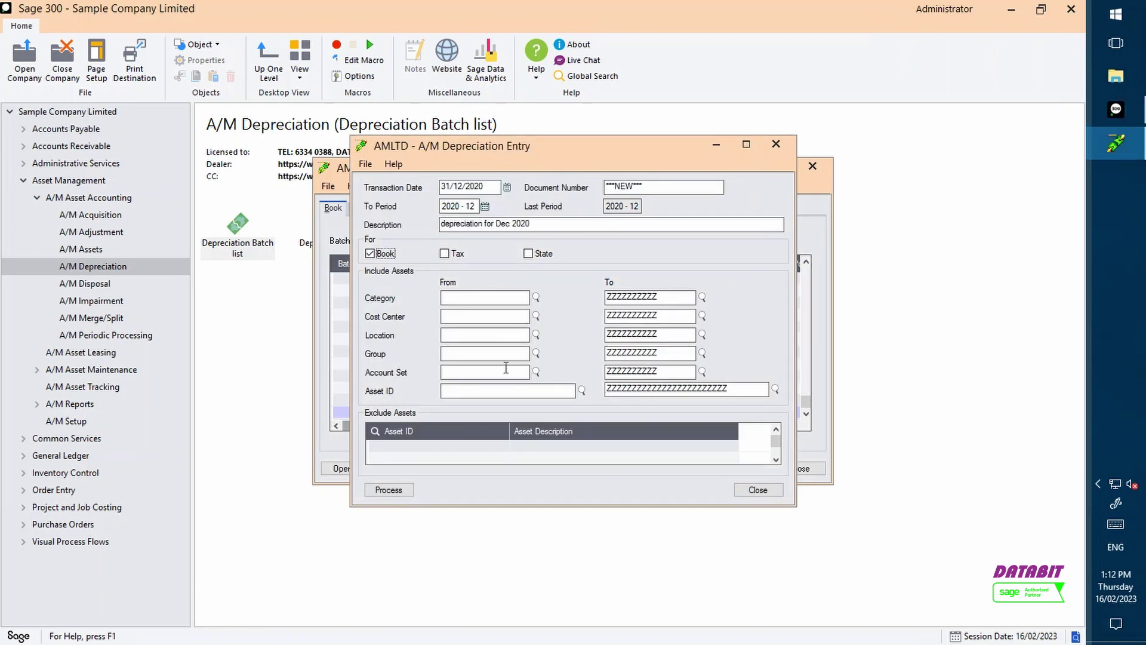
{"action": "left_click", "coordinate": [389, 490]}
{"action": "left_click", "coordinate": [633, 300]}
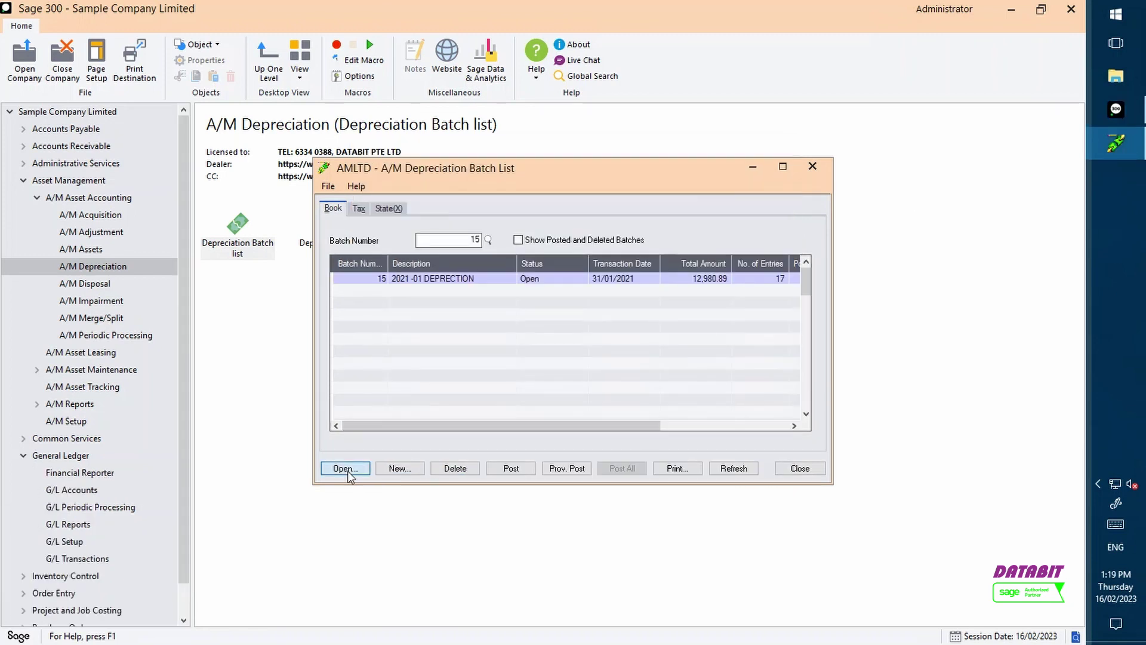
- Open depreciation batch 15 (2021 -01 DEPRECTION) and examine the depreciation of FUR-PUR-004 Director Table in its sheet
{"action": "left_click", "coordinate": [347, 470]}
{"action": "left_click", "coordinate": [766, 164]}
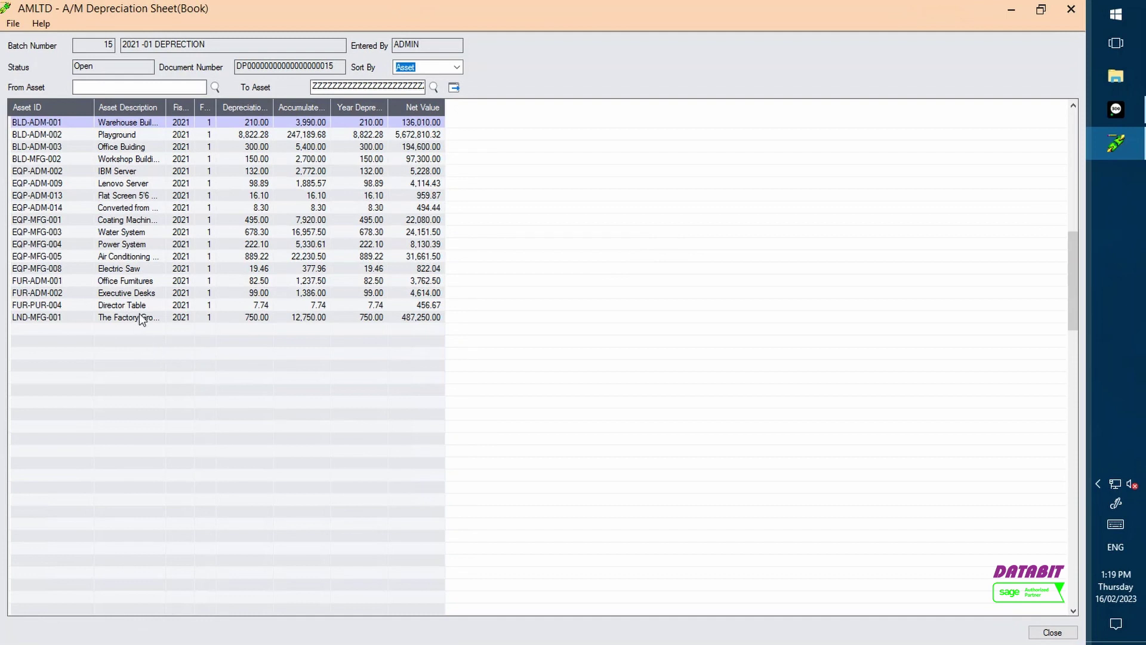
{"action": "left_click", "coordinate": [231, 305]}
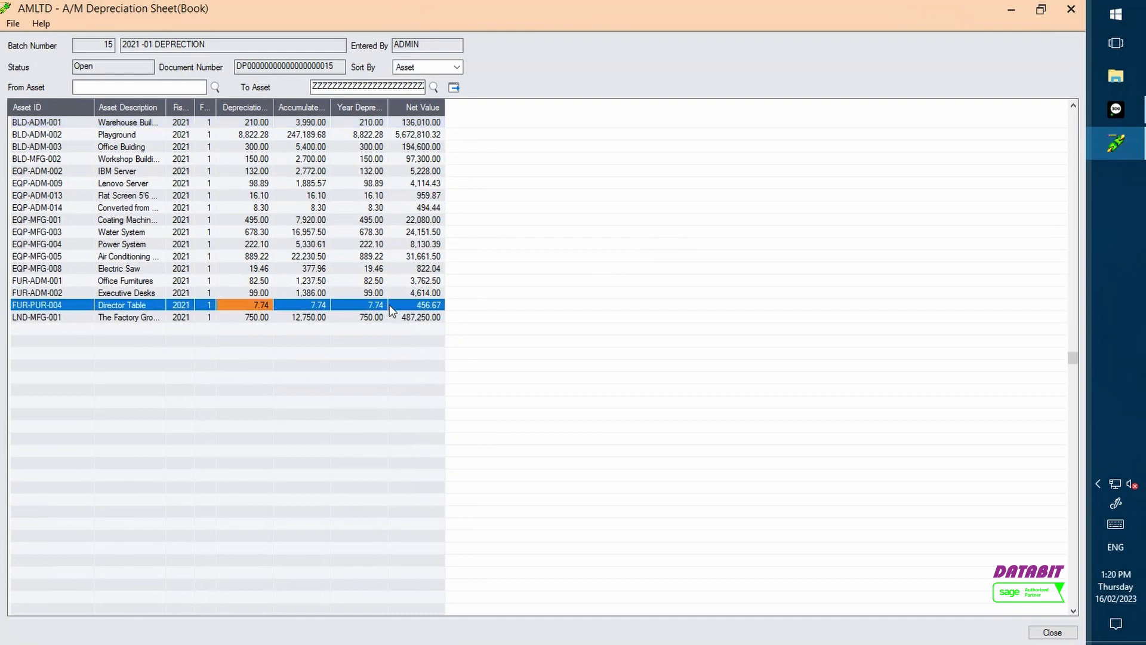
{"action": "left_click", "coordinate": [1052, 632]}
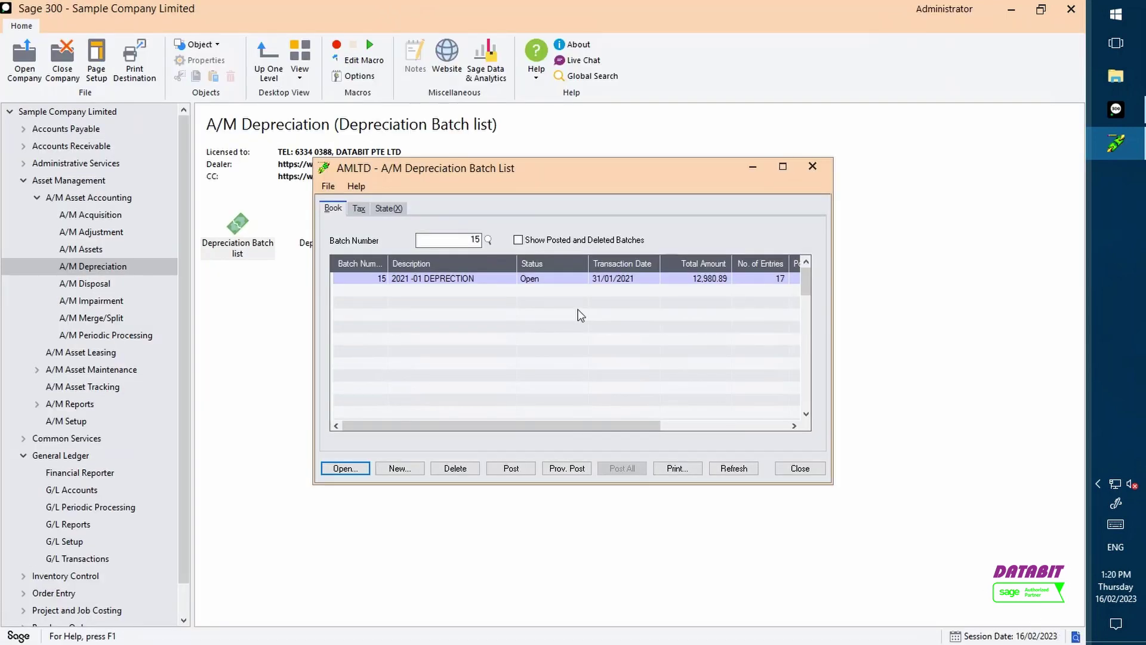
- Post depreciation batch 15 from the Depreciation Batch List
{"action": "left_click", "coordinate": [511, 468]}
{"action": "left_click", "coordinate": [547, 385]}
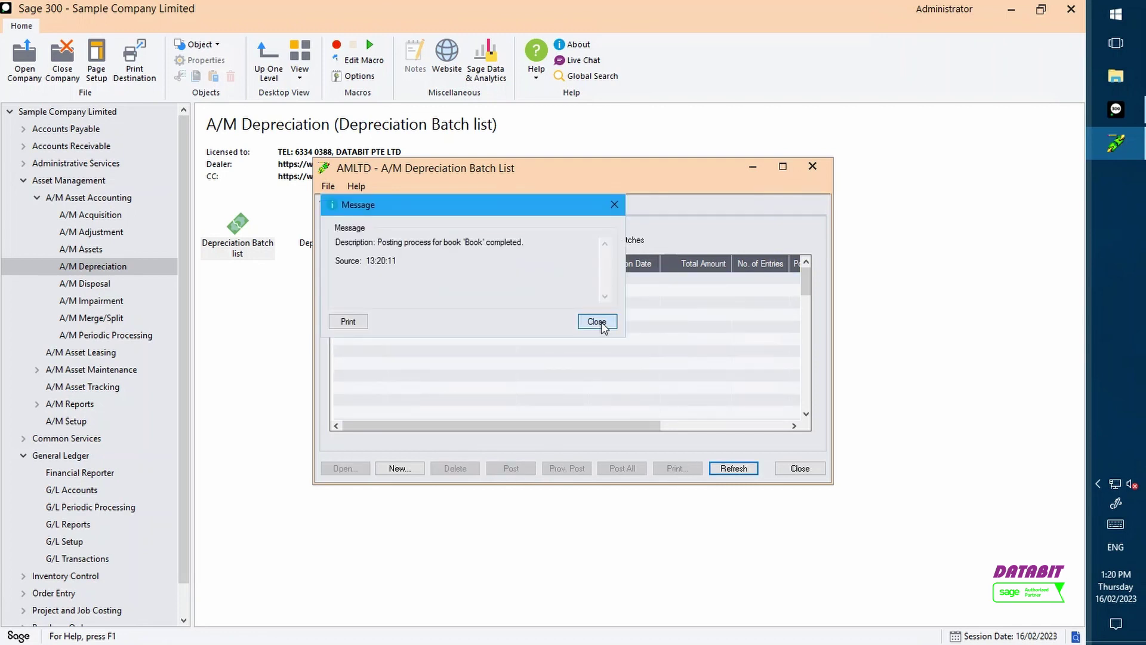
{"action": "left_click", "coordinate": [597, 322]}
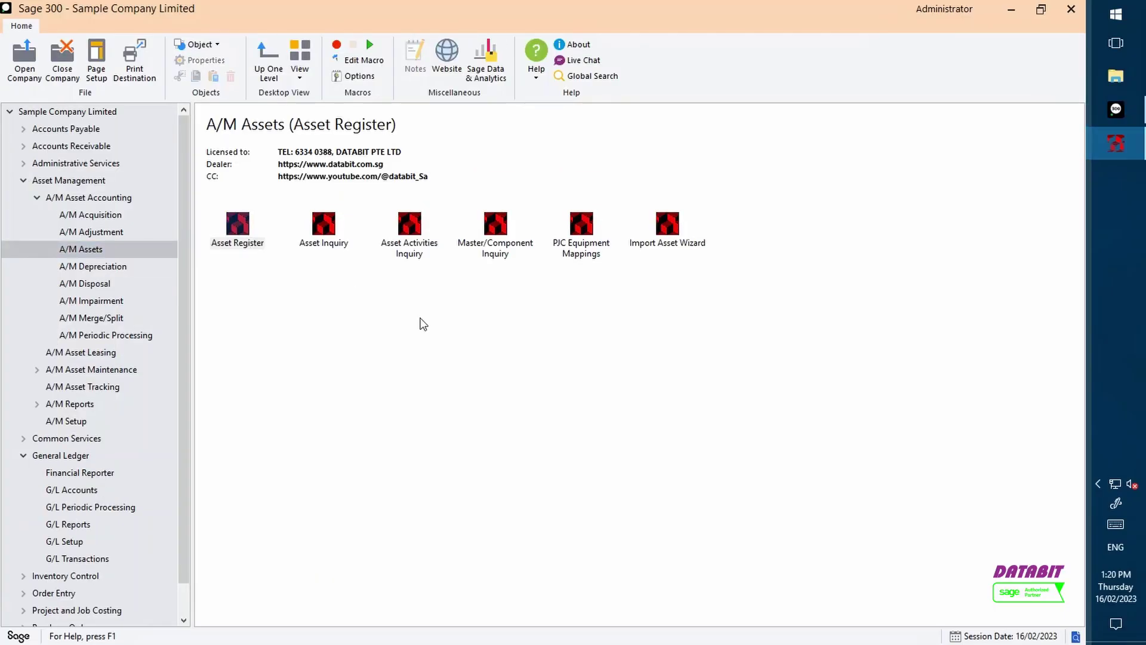
- Look up asset FUR-PUR-004 in the Asset Register and examine its period 1 and accumulated depreciation in the book details
{"action": "key", "text": "Return"}
{"action": "key", "text": "F5"}
{"action": "left_click", "coordinate": [221, 400]}
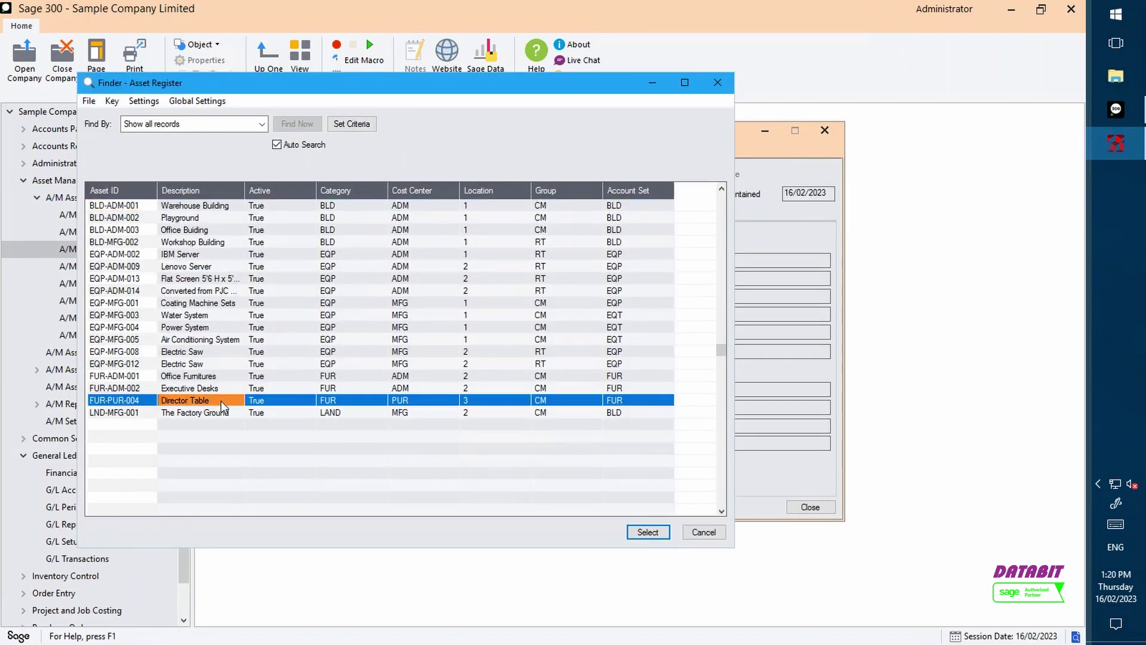
{"action": "double_click", "coordinate": [221, 400]}
{"action": "left_click", "coordinate": [364, 214]}
{"action": "left_click", "coordinate": [694, 380]}
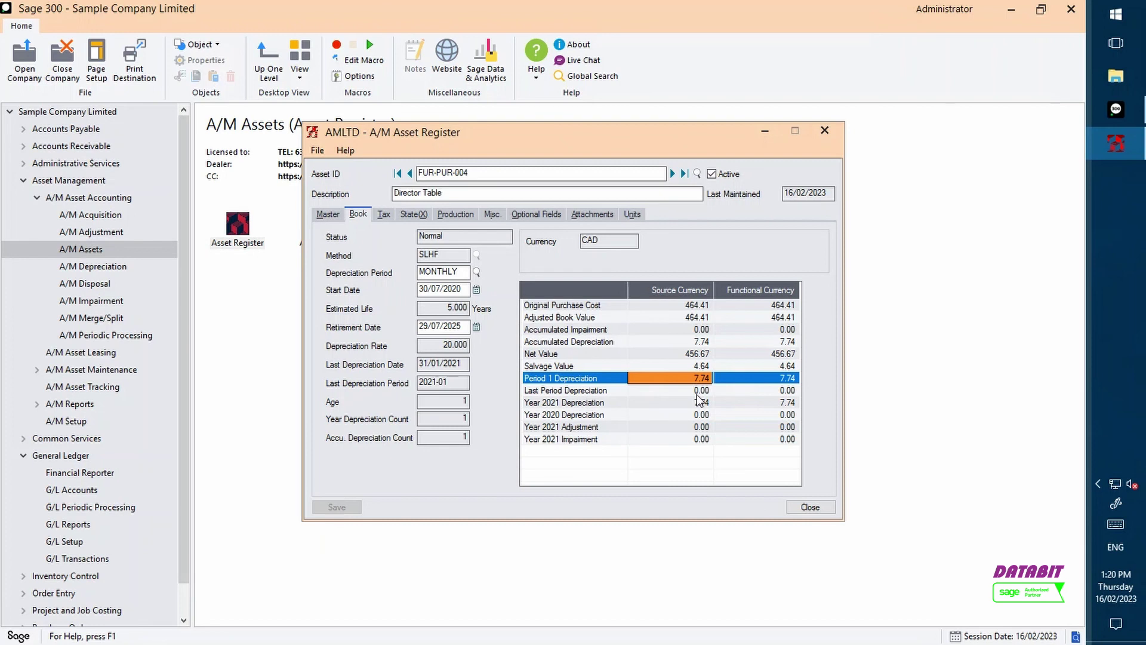
{"action": "left_click", "coordinate": [696, 343]}
{"action": "left_click", "coordinate": [819, 507]}
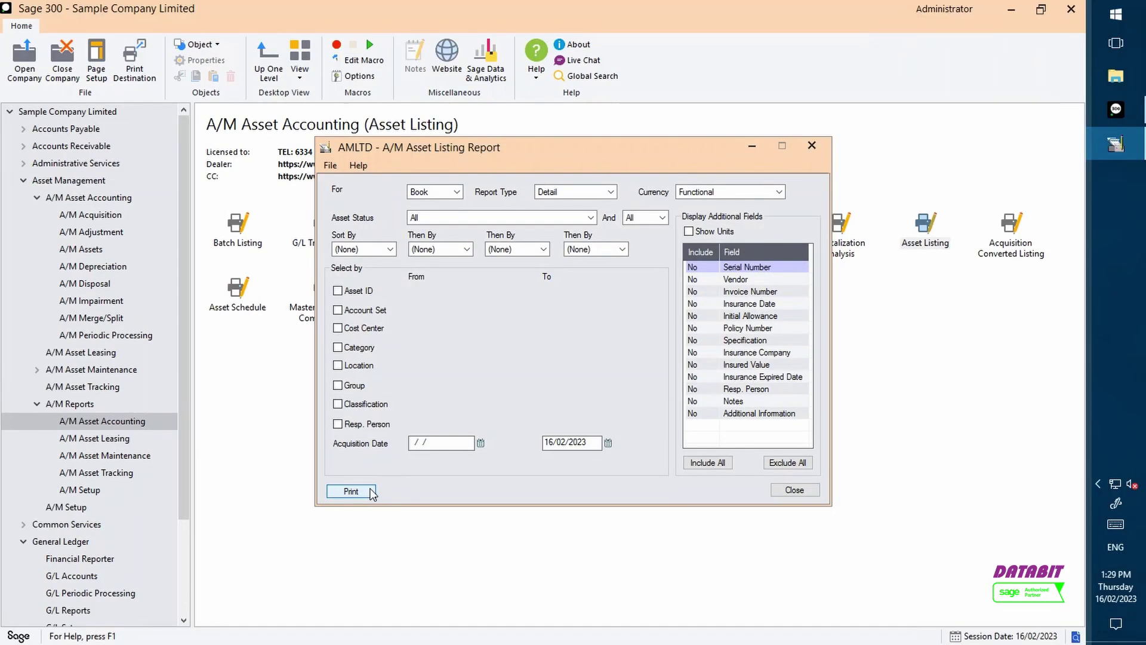
- Preview the detailed A/M asset listing for Book and examine the YTD depreciation, accumulated depreciation and net value of FUR-PUR-004/Director Table
{"action": "left_click", "coordinate": [351, 491]}
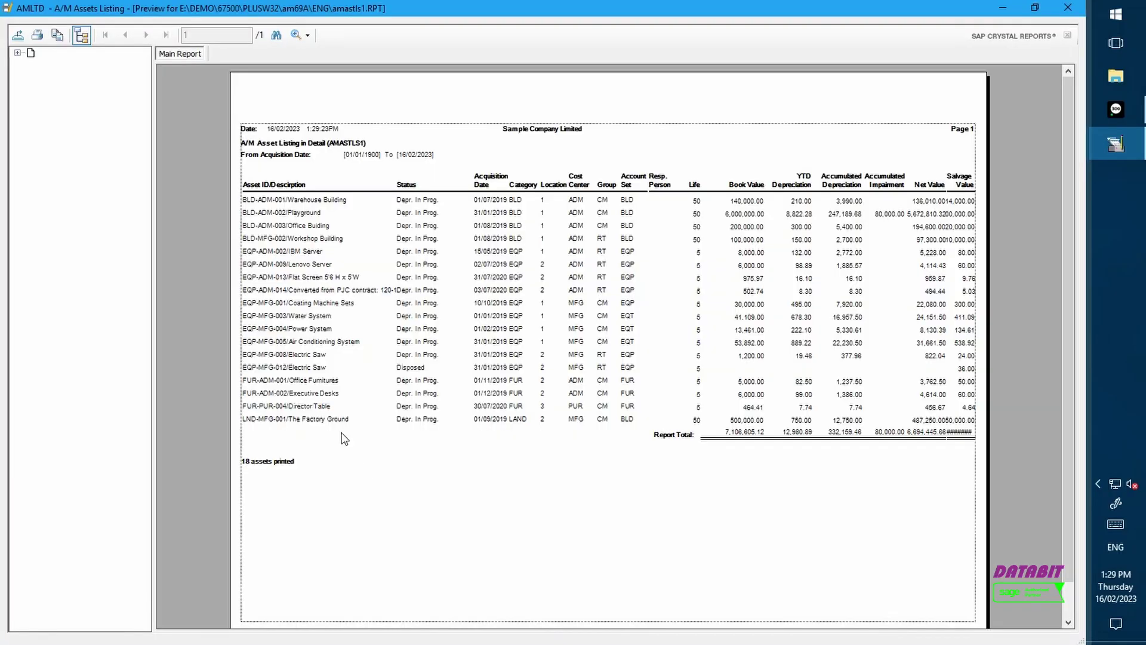
{"action": "left_click", "coordinate": [328, 406]}
{"action": "left_click", "coordinate": [800, 407]}
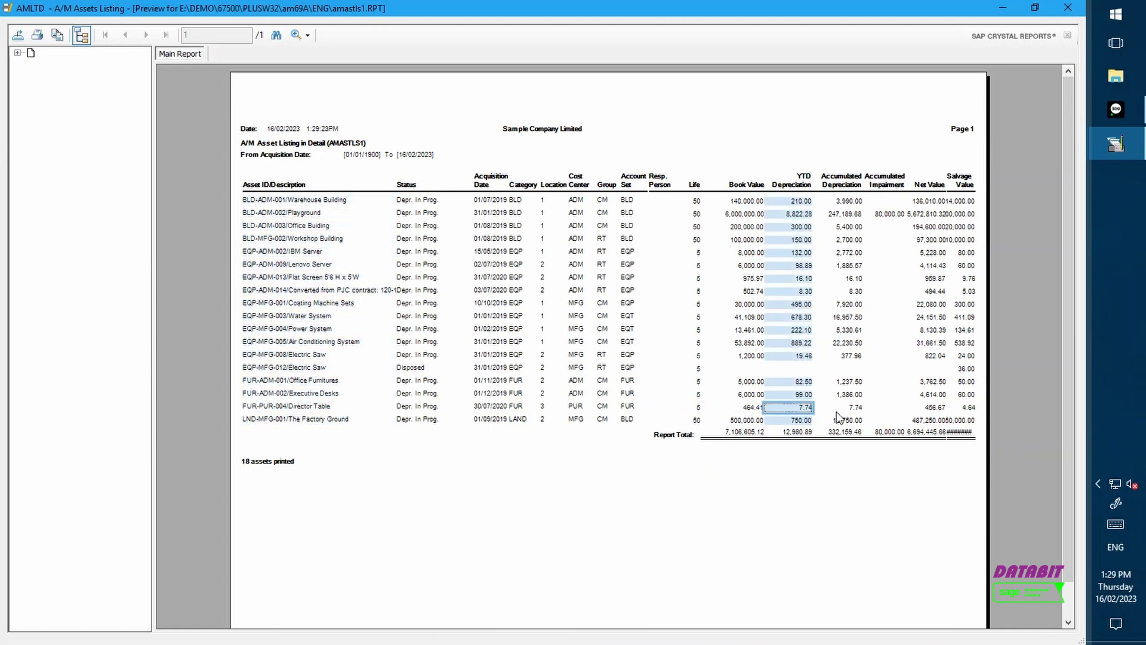
{"action": "left_click", "coordinate": [854, 407]}
{"action": "left_click", "coordinate": [928, 407]}
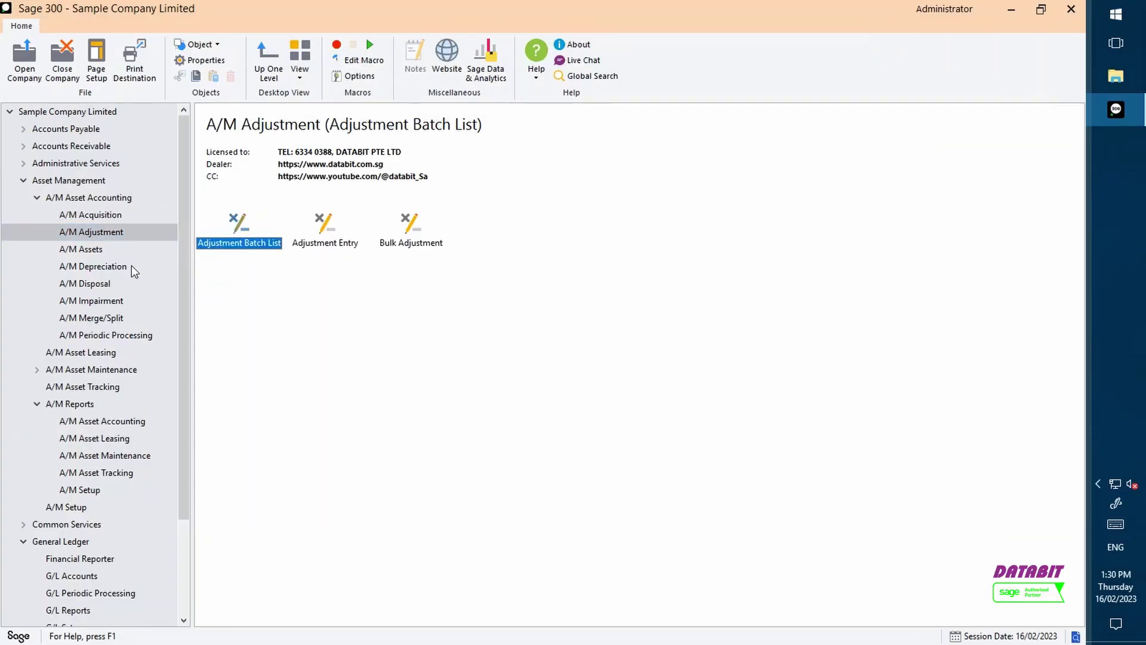
- View the A/M Adjustment Entry form, and browse the asset finder in the A/M Disposal Entry form
{"action": "double_click", "coordinate": [324, 242]}
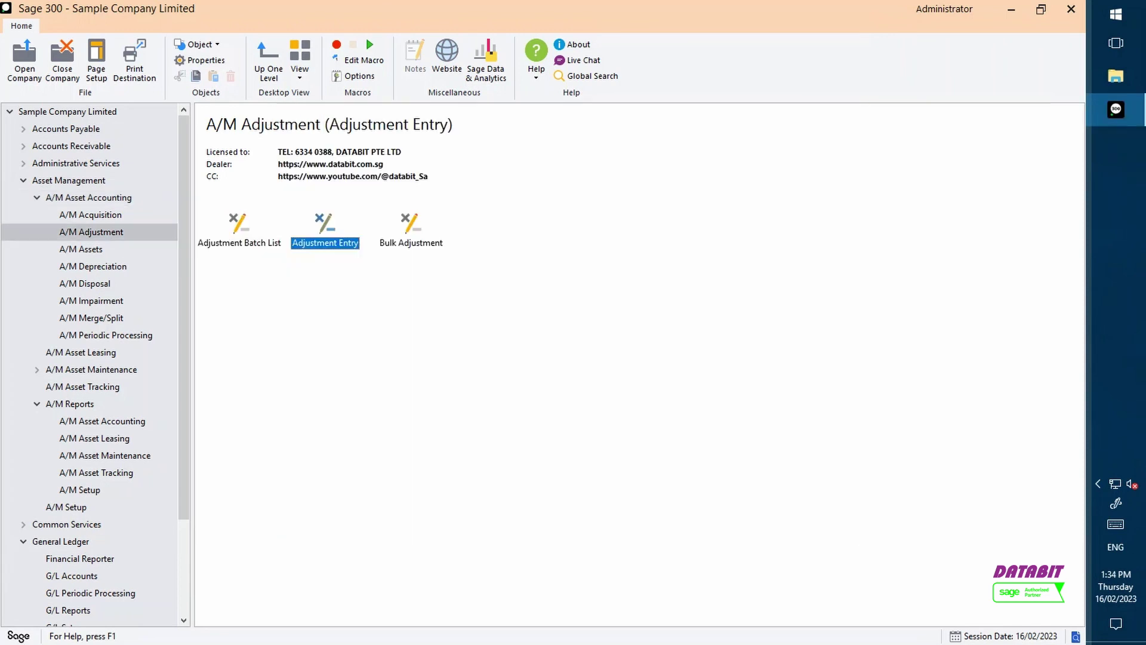
{"action": "left_click", "coordinate": [85, 283]}
{"action": "double_click", "coordinate": [323, 243]}
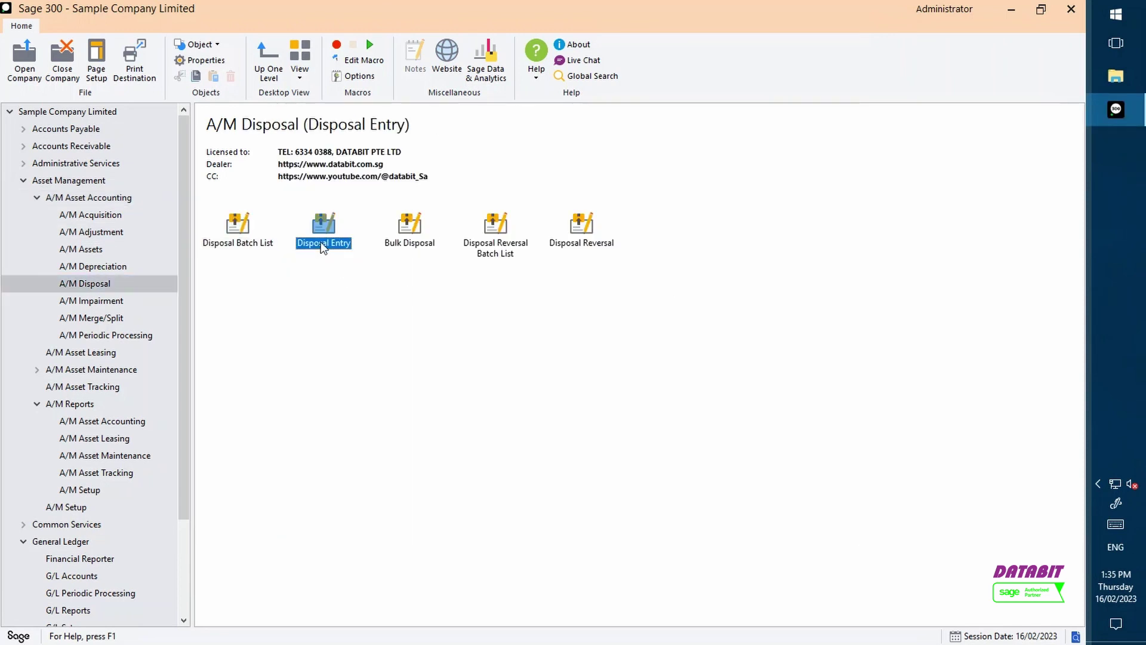
{"action": "key", "text": "F5"}
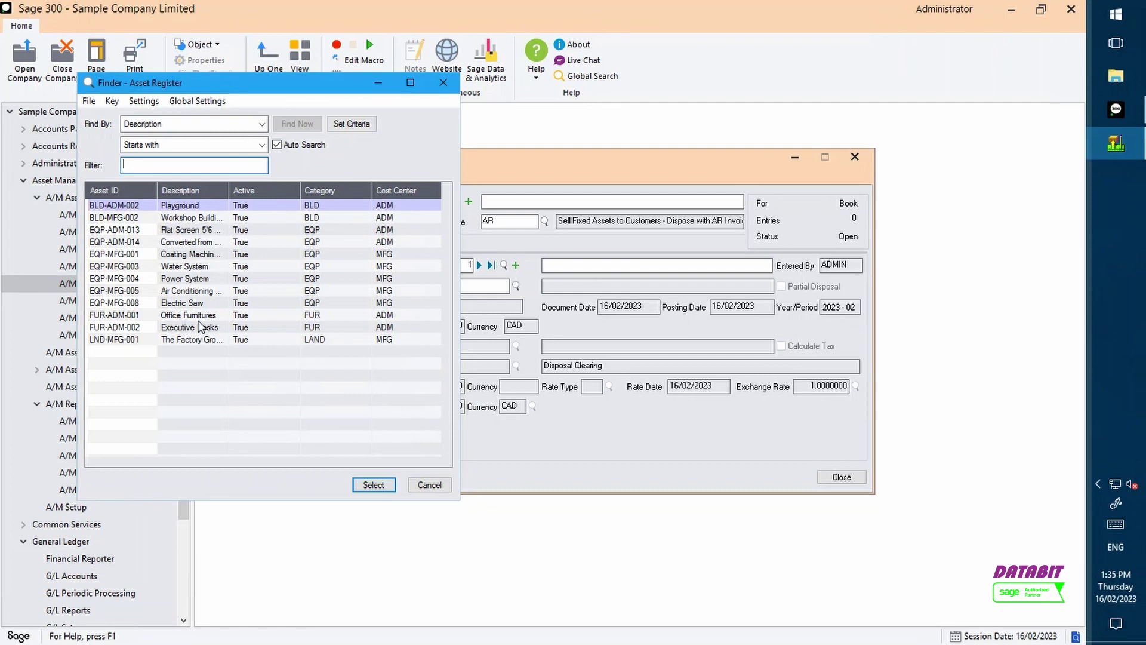
{"action": "double_click", "coordinate": [201, 382]}
{"action": "left_click", "coordinate": [842, 477]}
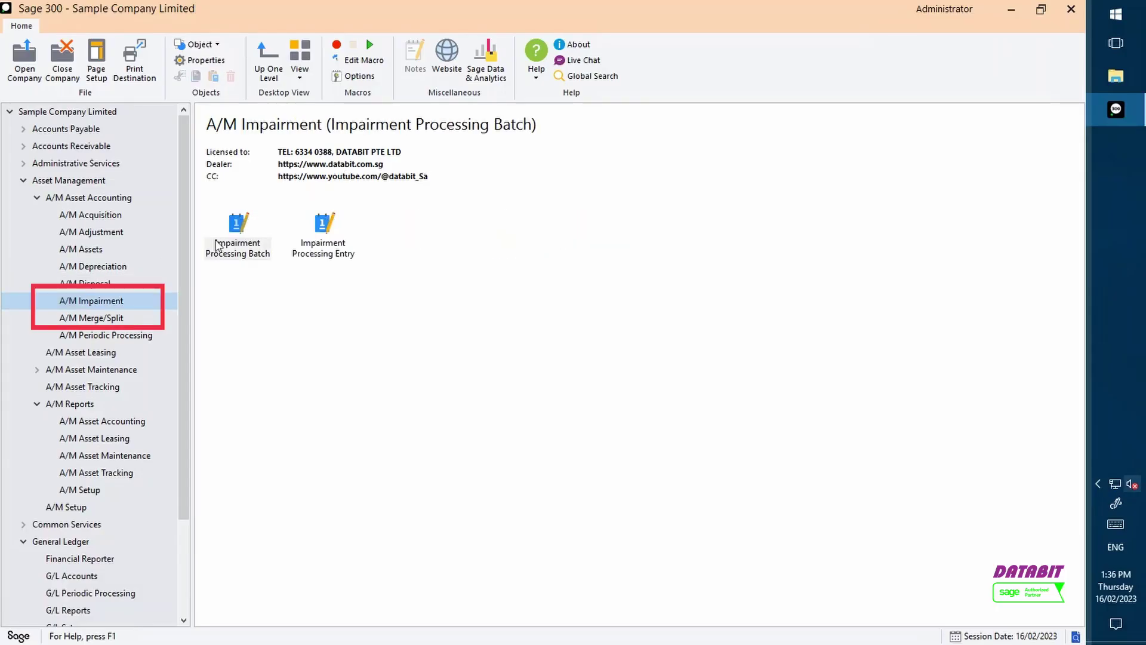
- View the A/M Impairment Processing Entry and Asset Merge Entry forms and close each without adding anything
{"action": "double_click", "coordinate": [335, 245]}
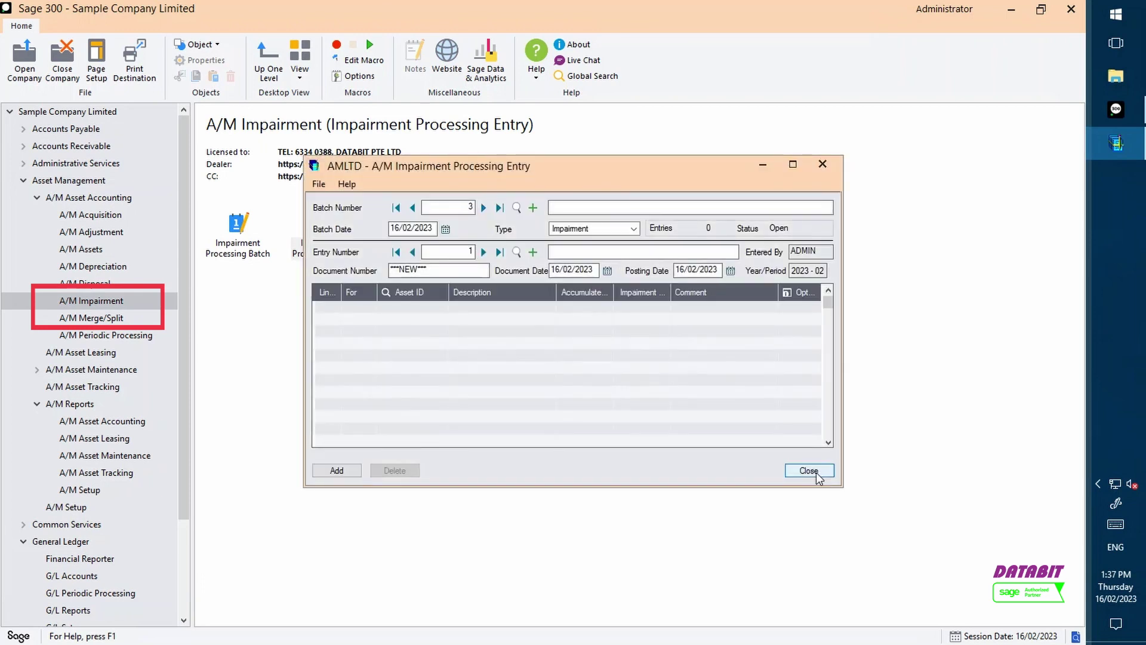
{"action": "left_click", "coordinate": [813, 472]}
{"action": "left_click", "coordinate": [99, 321]}
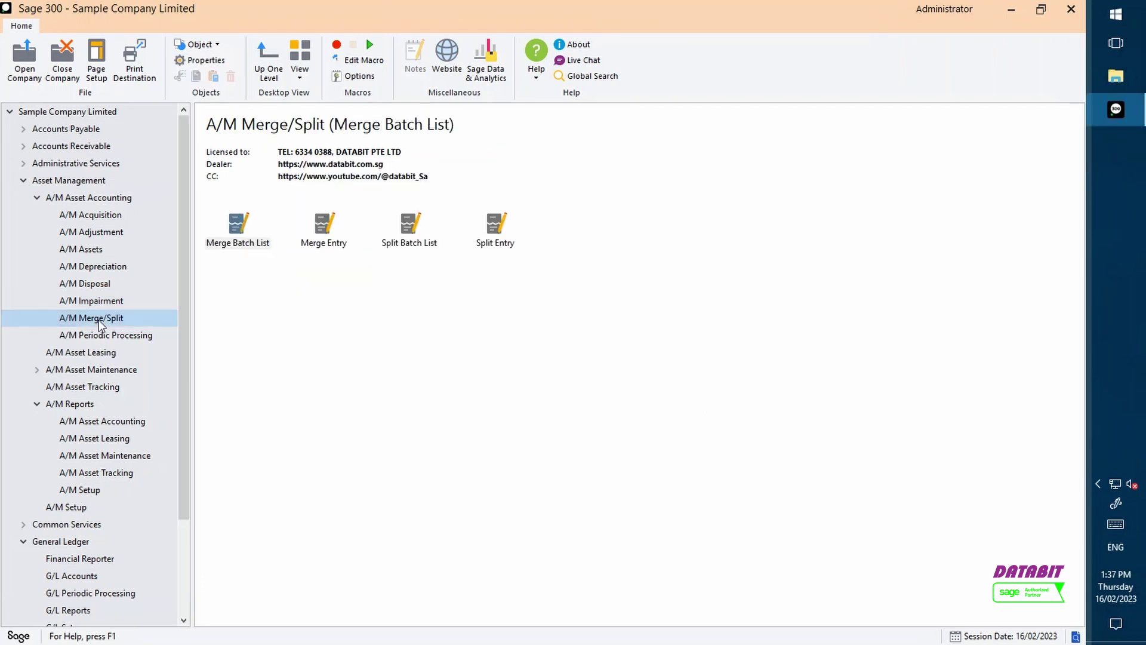
{"action": "left_click", "coordinate": [325, 245]}
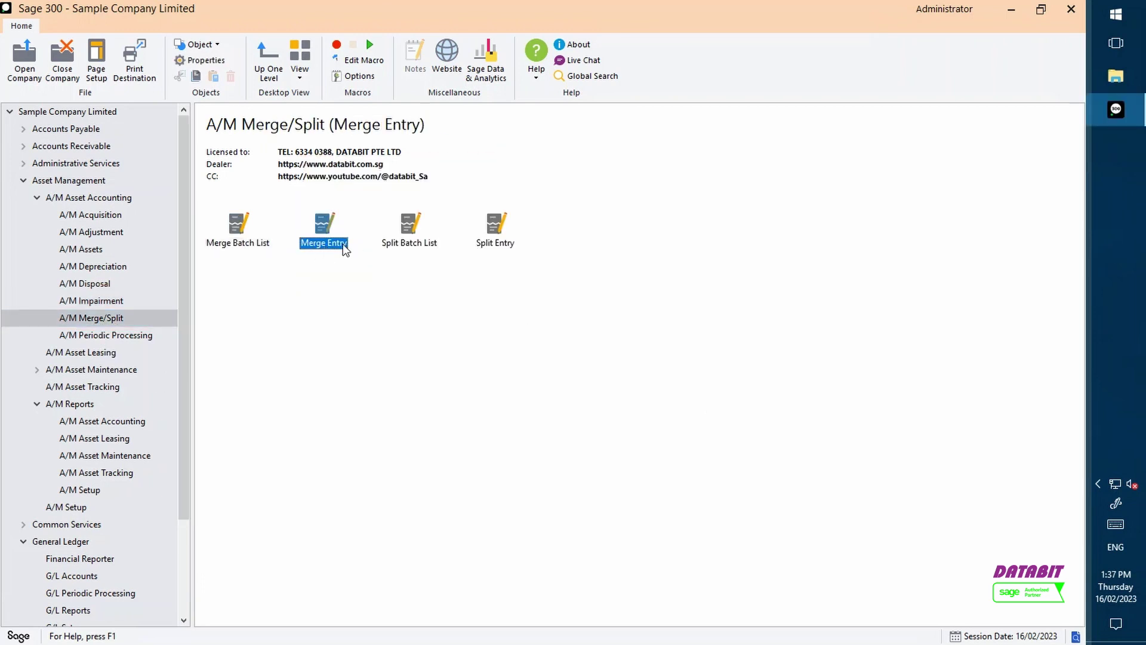
{"action": "double_click", "coordinate": [343, 250]}
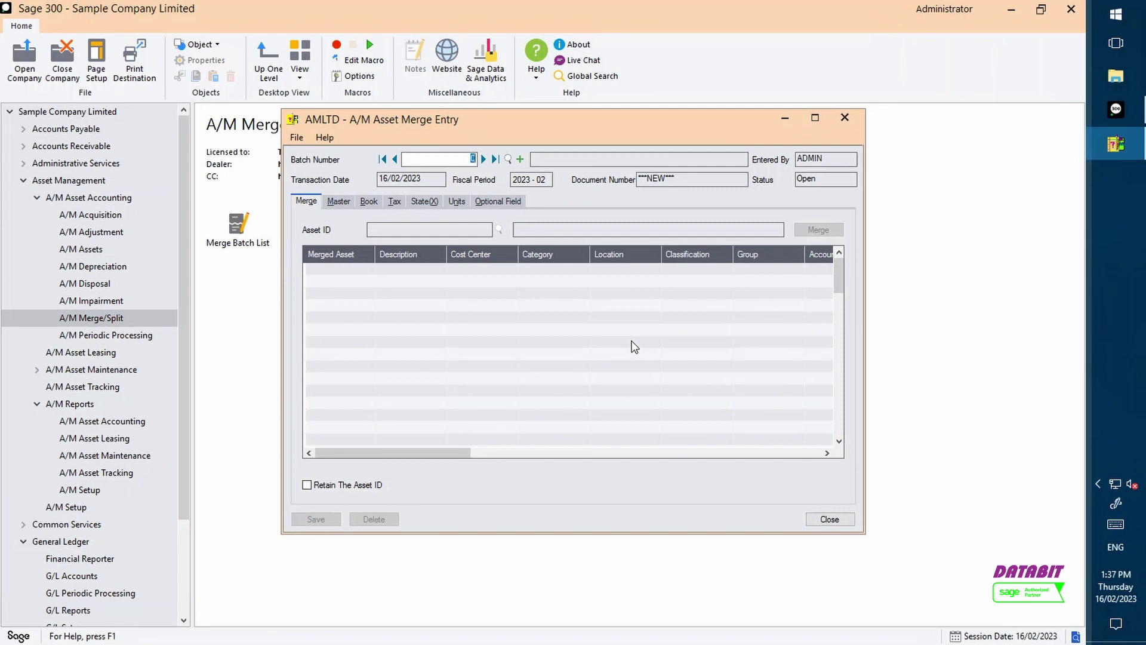
{"action": "left_click", "coordinate": [848, 123]}
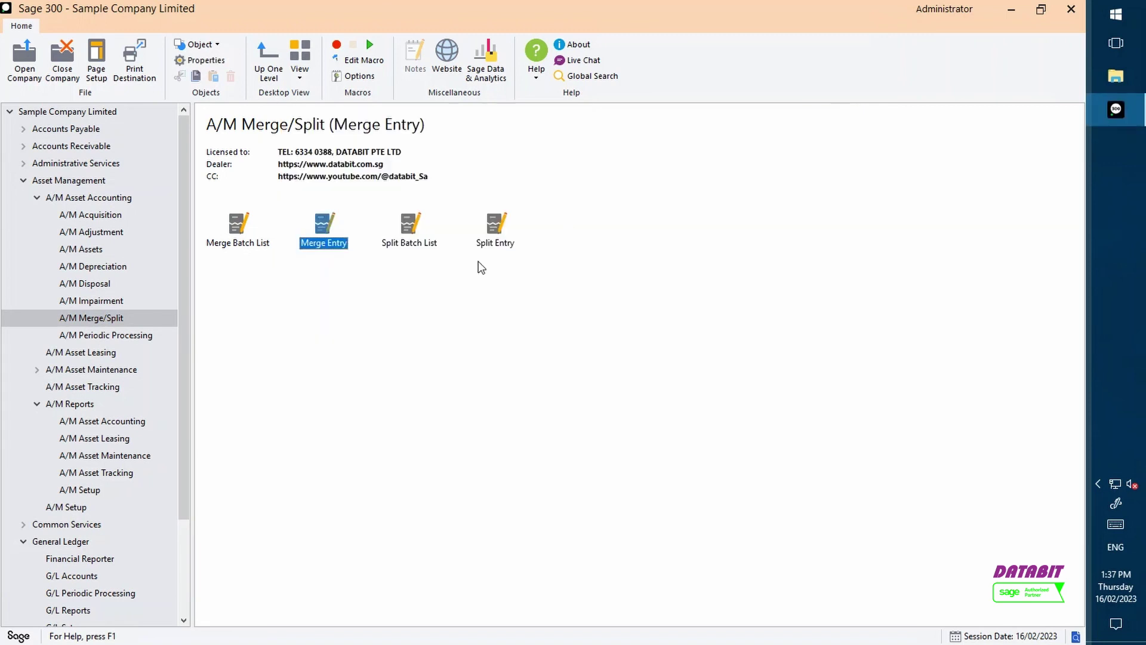